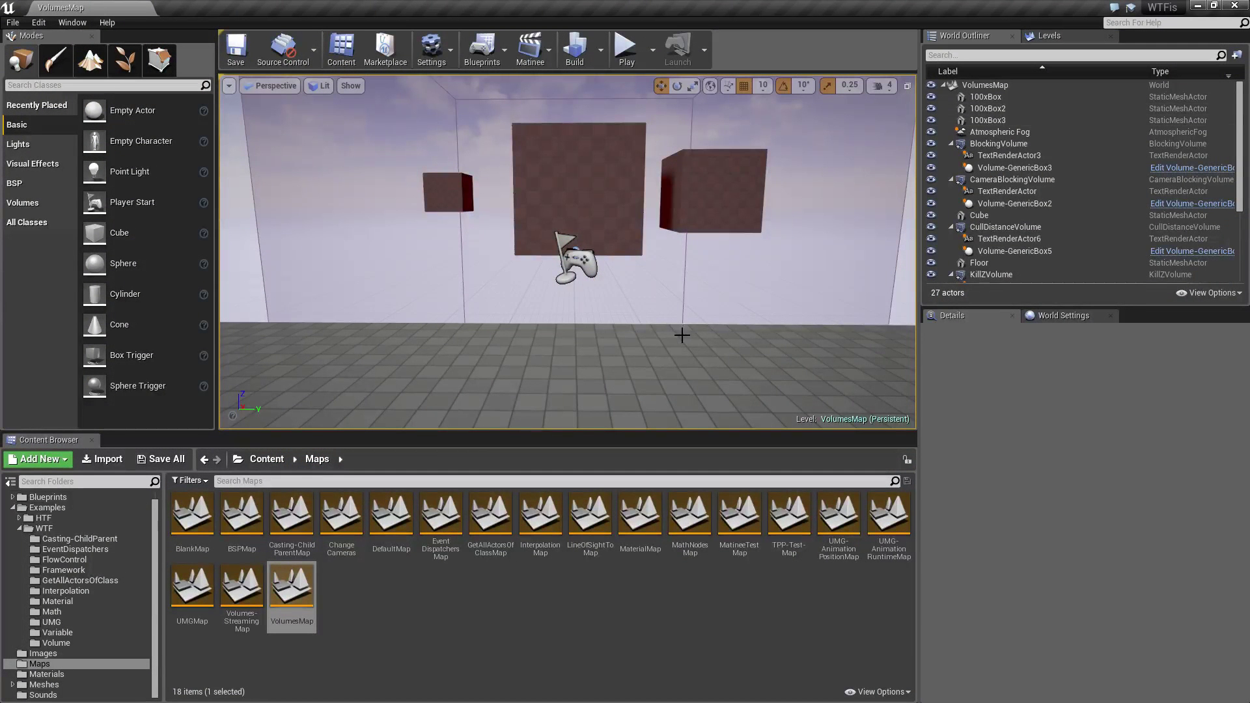
Step: Play-test the level, moving the character forward and backward in front of the three boxes
right_click_drag(682, 335, 585, 270)
key("s")
key("s")
key("w")
key("d")
key("a")
right_click_drag(740, 301, 687, 306)
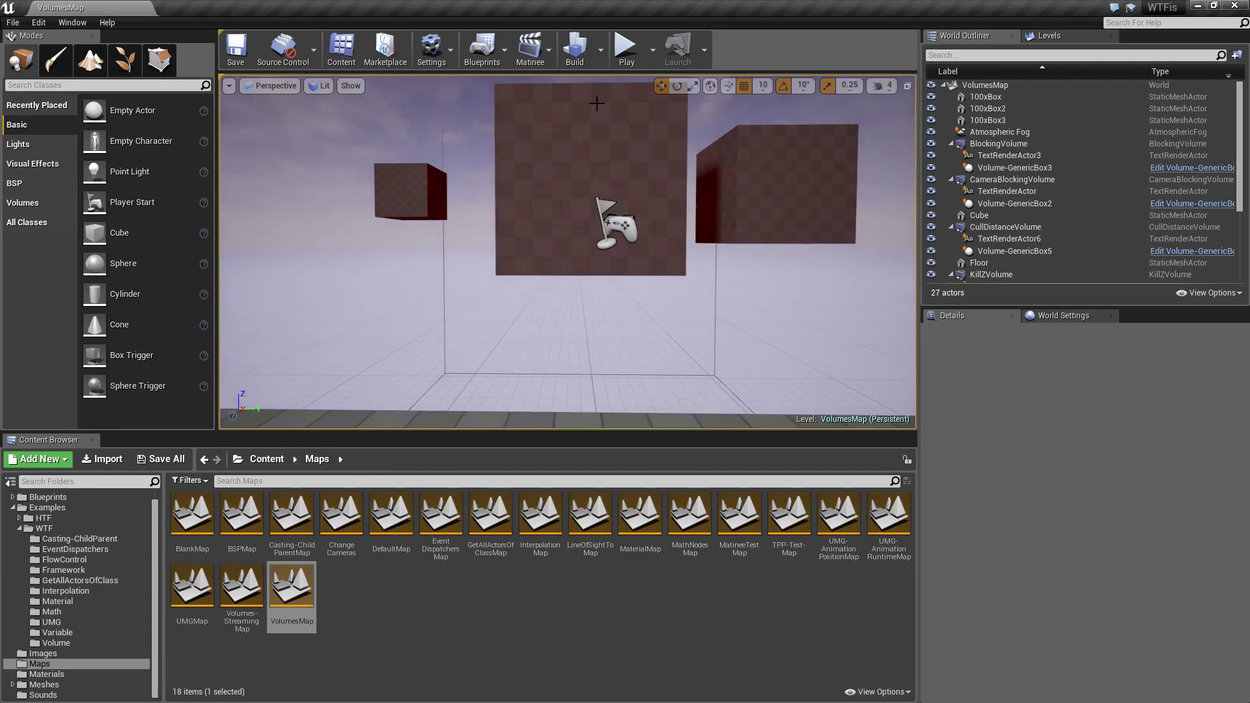
left_click(625, 49)
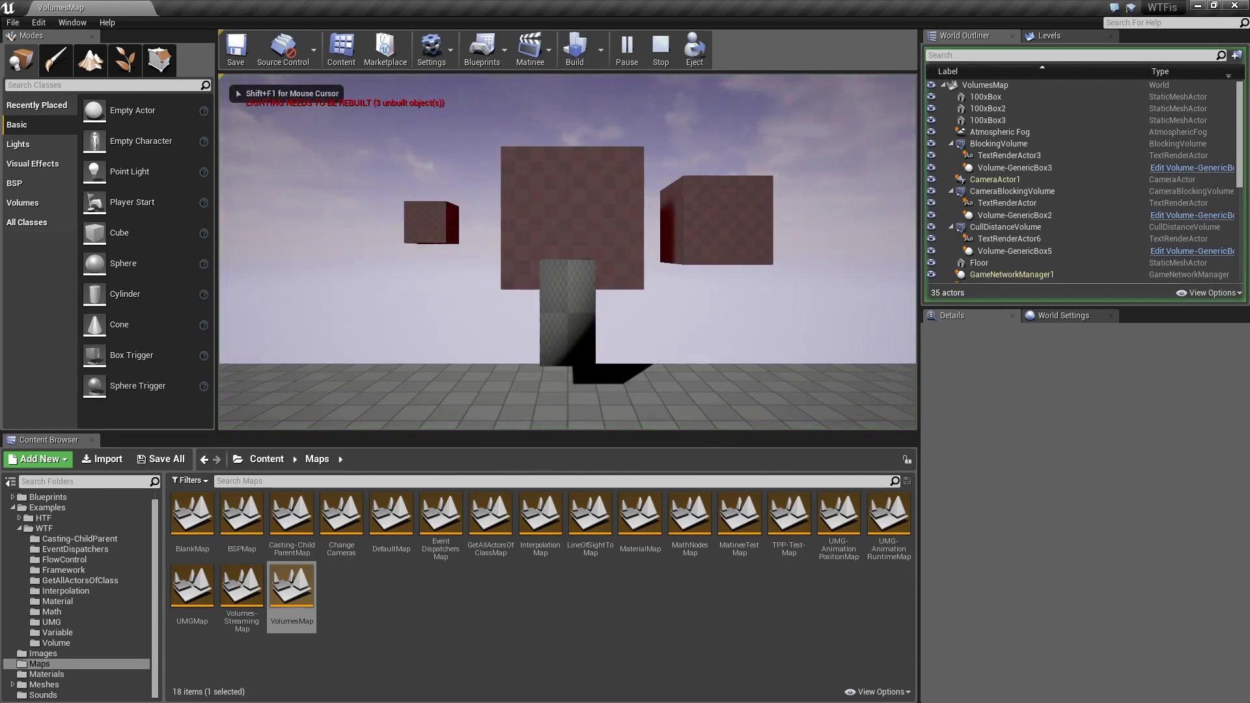
key("w")
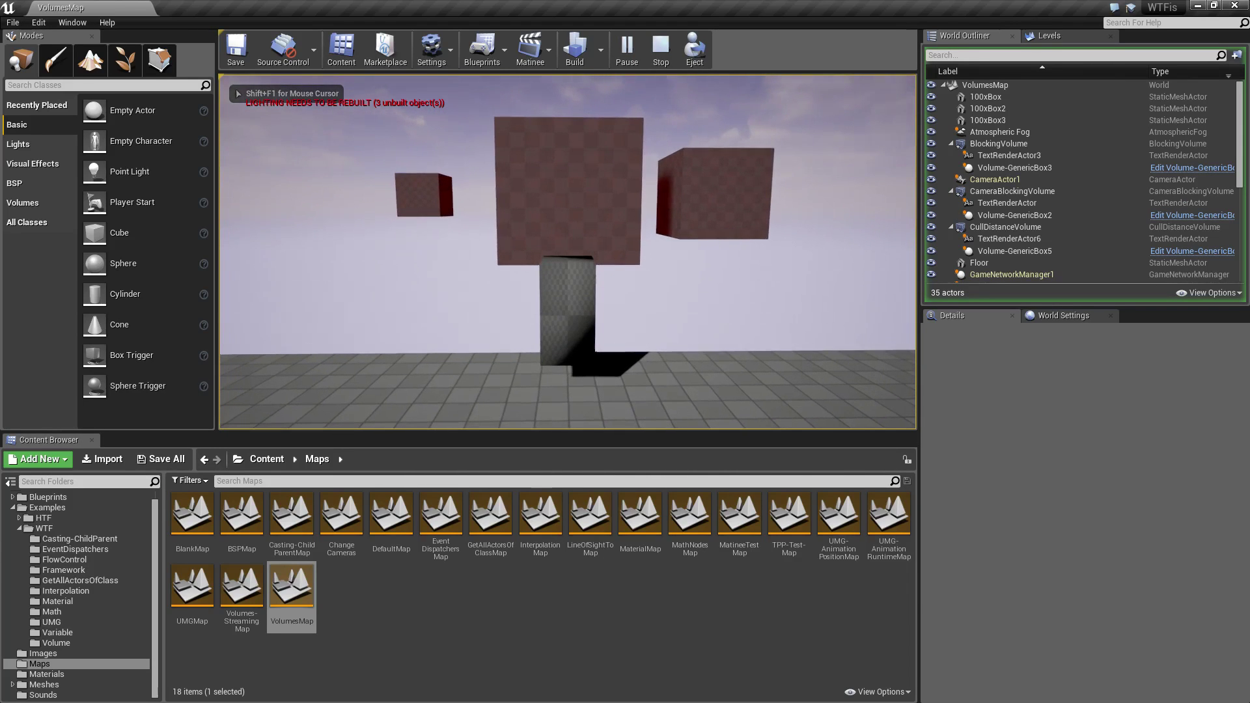
key("s")
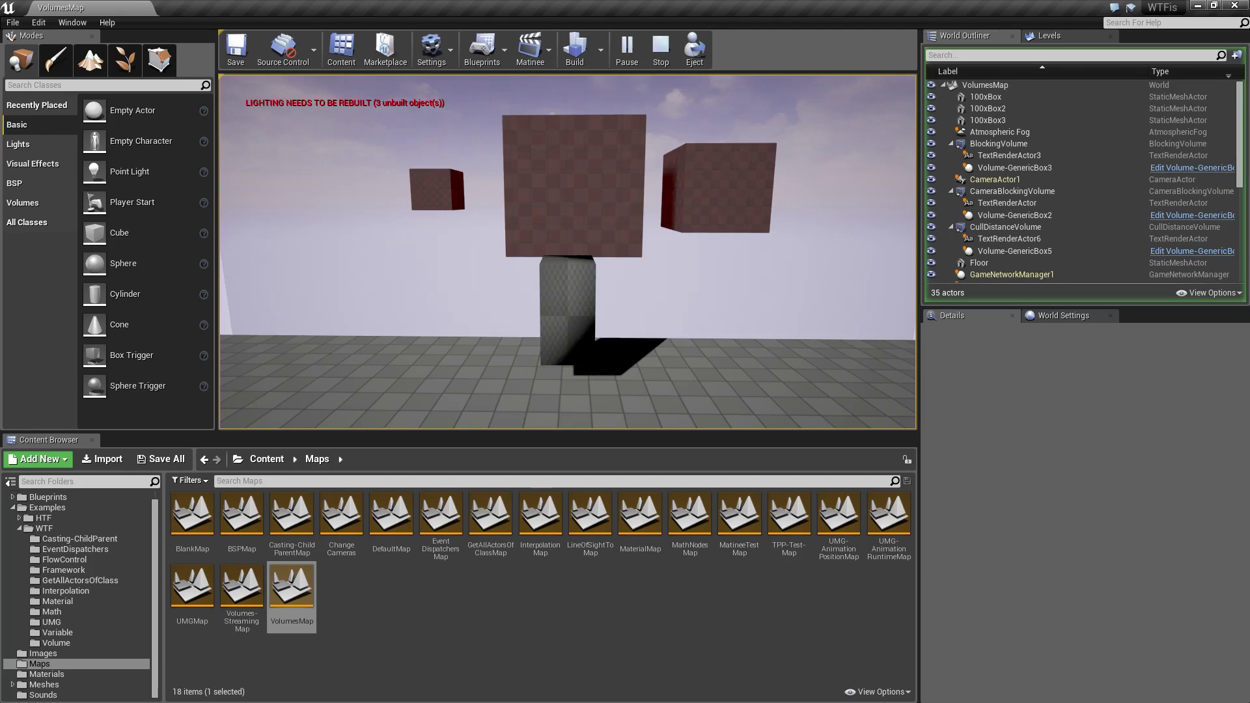
key("Escape")
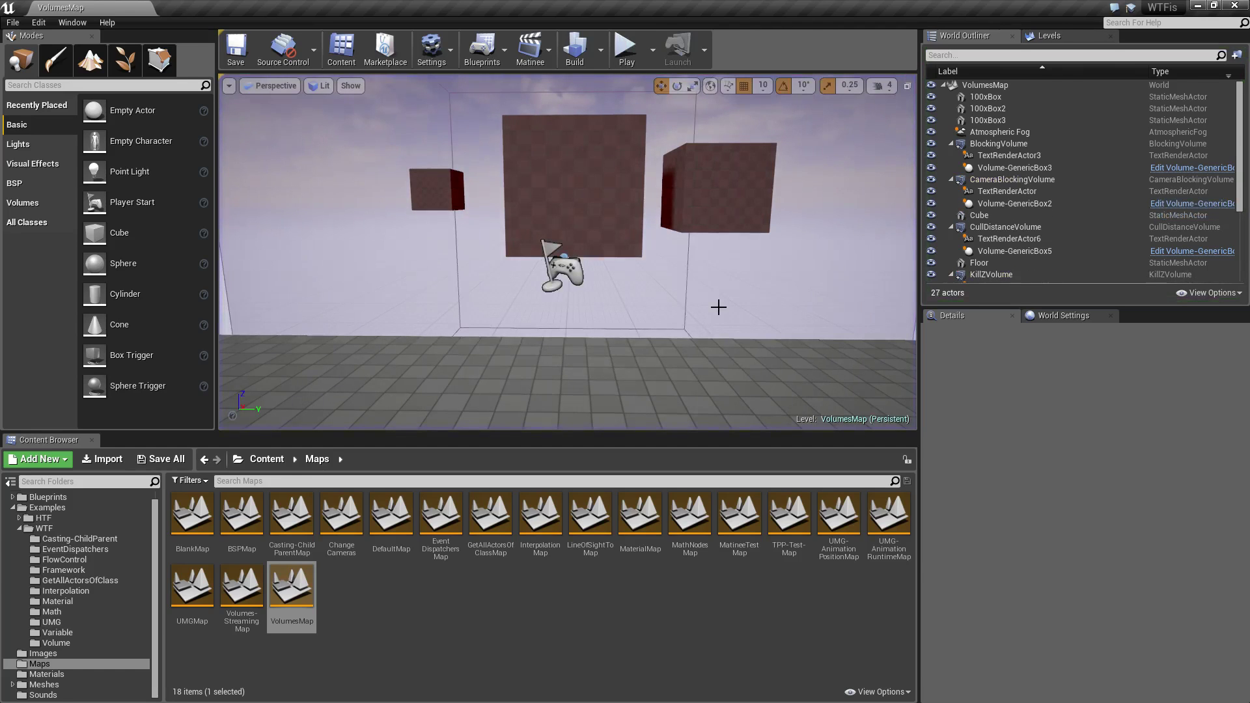
Step: Select the CullDistanceVolume and check which brush shapes are available for it
left_click(986, 227)
mouse_move(702, 333)
right_mouse_down()
mouse_move(726, 260)
mouse_move(674, 225)
mouse_move(651, 300)
mouse_move(729, 339)
mouse_move(720, 329)
right_mouse_up()
key("d")
key("a")
key("s")
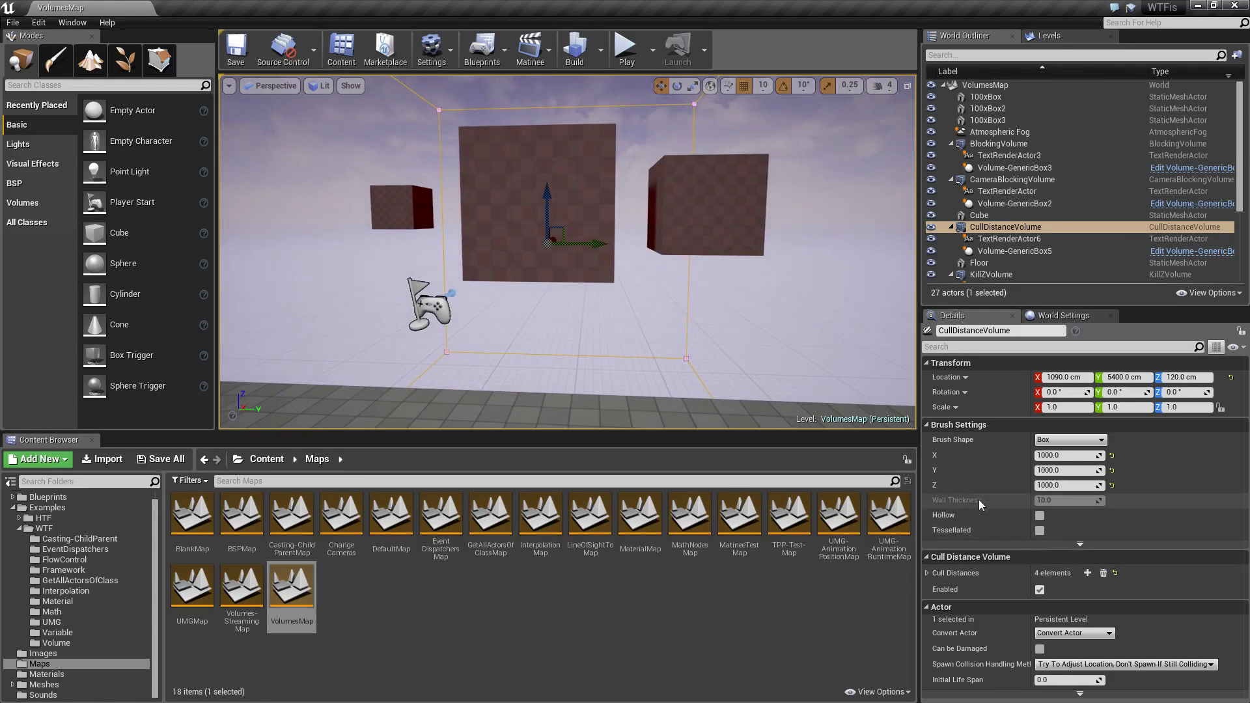
key("a")
mouse_move(756, 402)
right_mouse_down()
mouse_move(776, 409)
mouse_move(769, 394)
right_mouse_up()
key("w")
key("s")
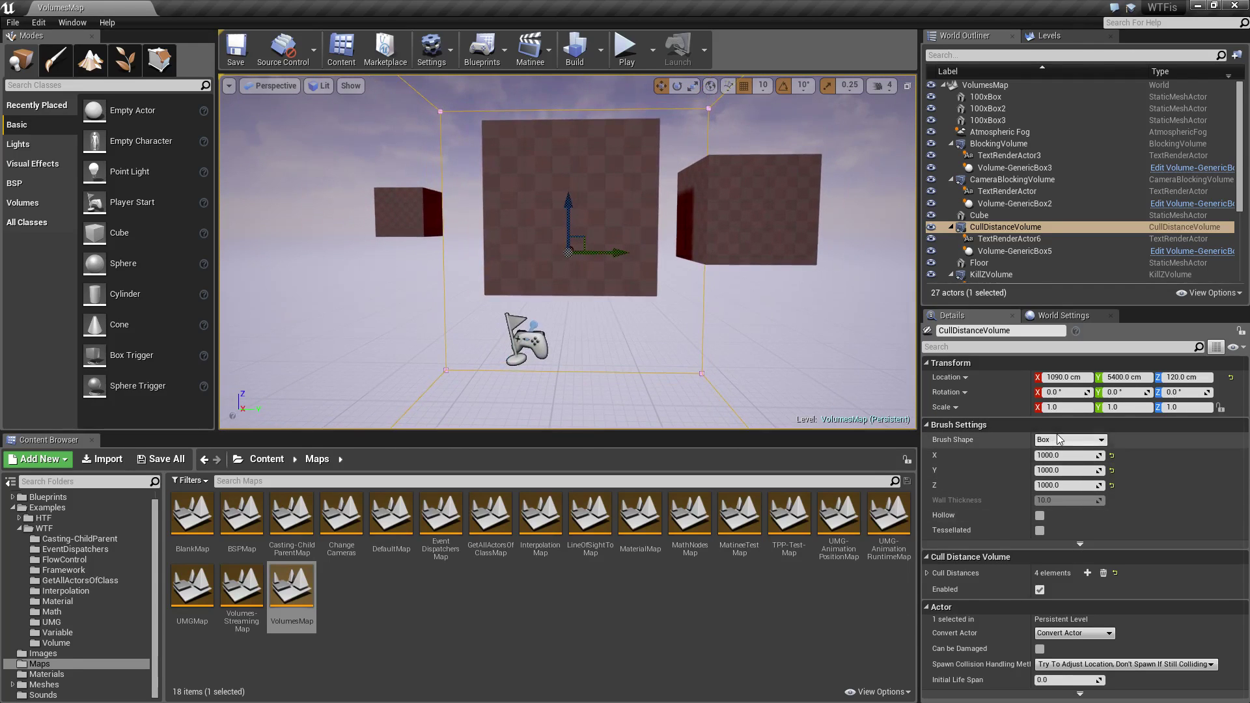
left_click(1059, 440)
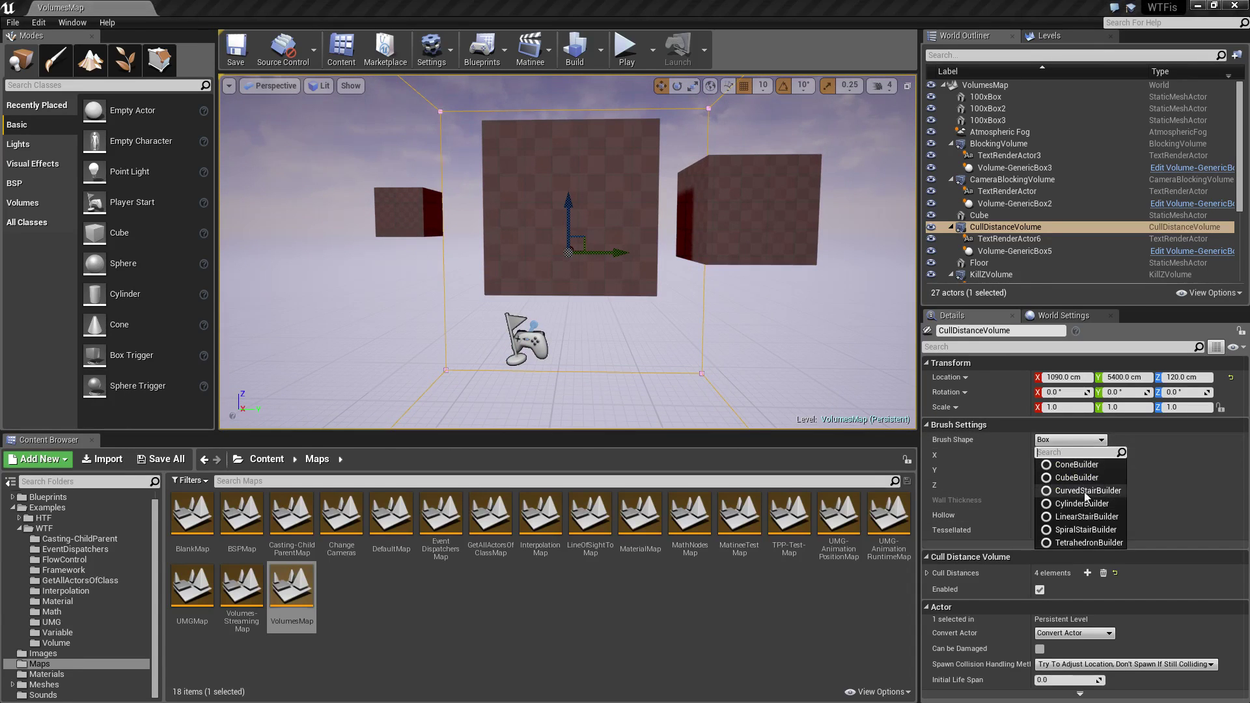
left_click(1076, 443)
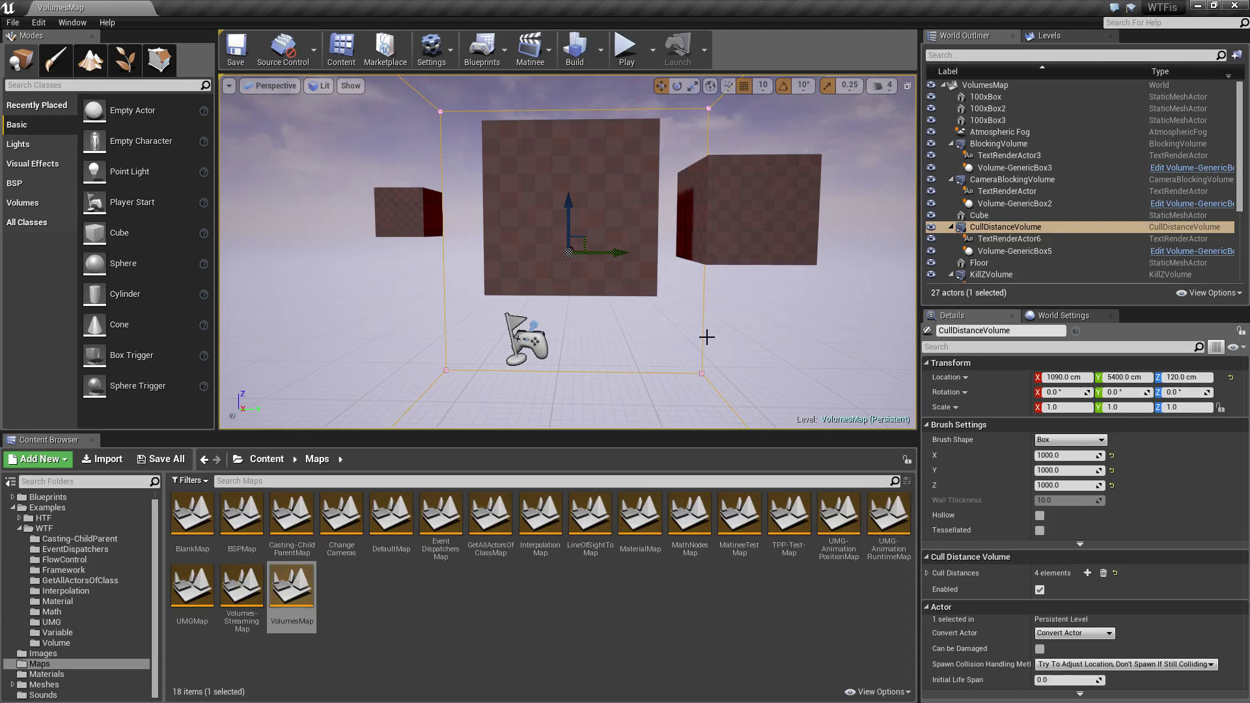
Step: Disable the CullDistanceVolume and play-test the level without distance culling
left_click(927, 573)
left_click(1040, 652)
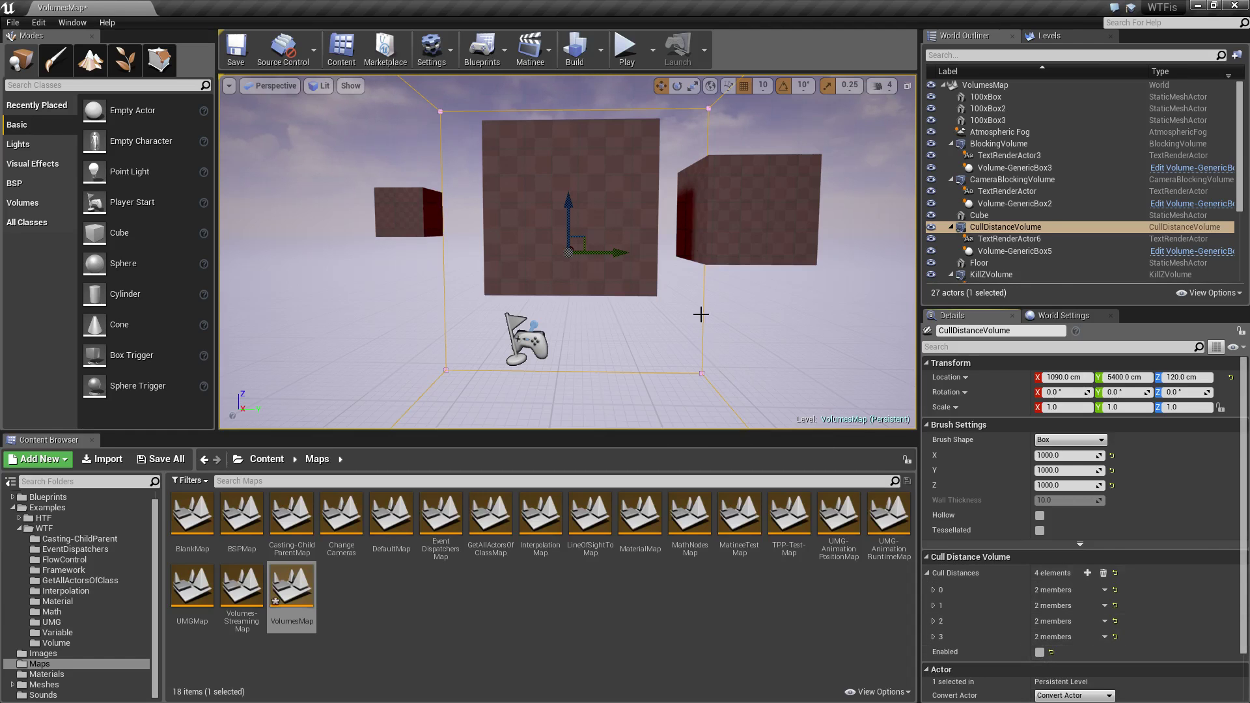
left_click(624, 52)
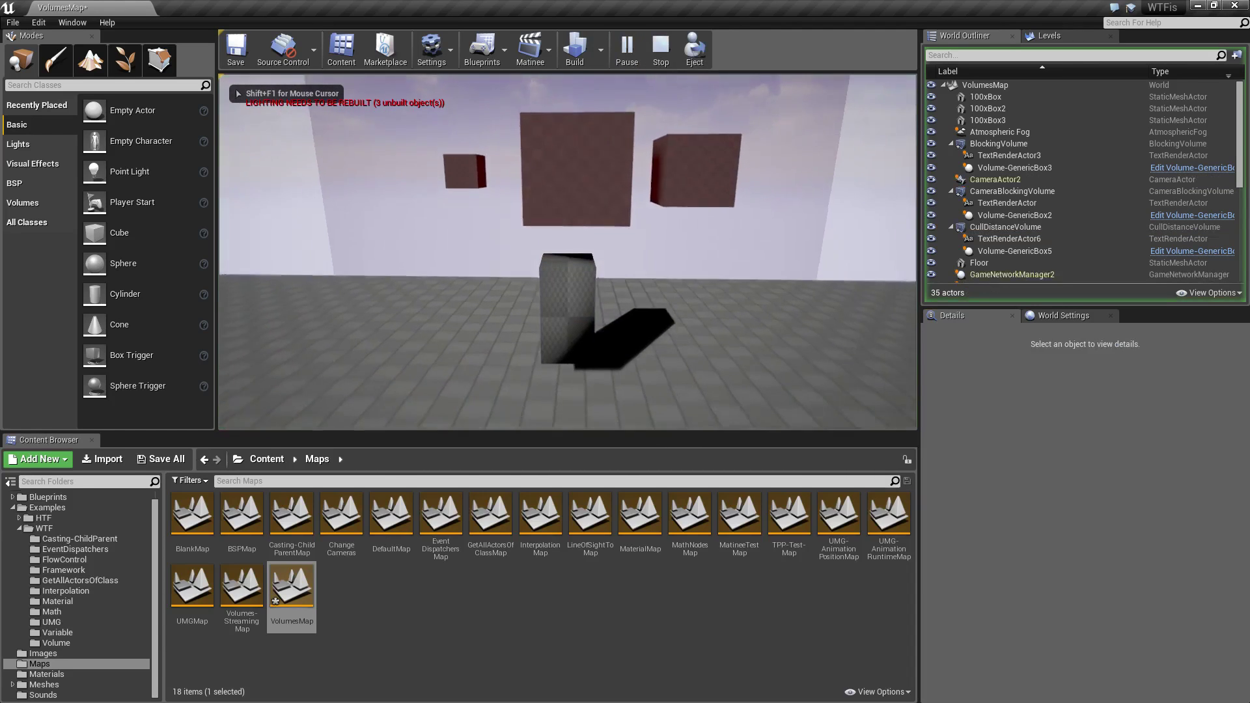
key("w")
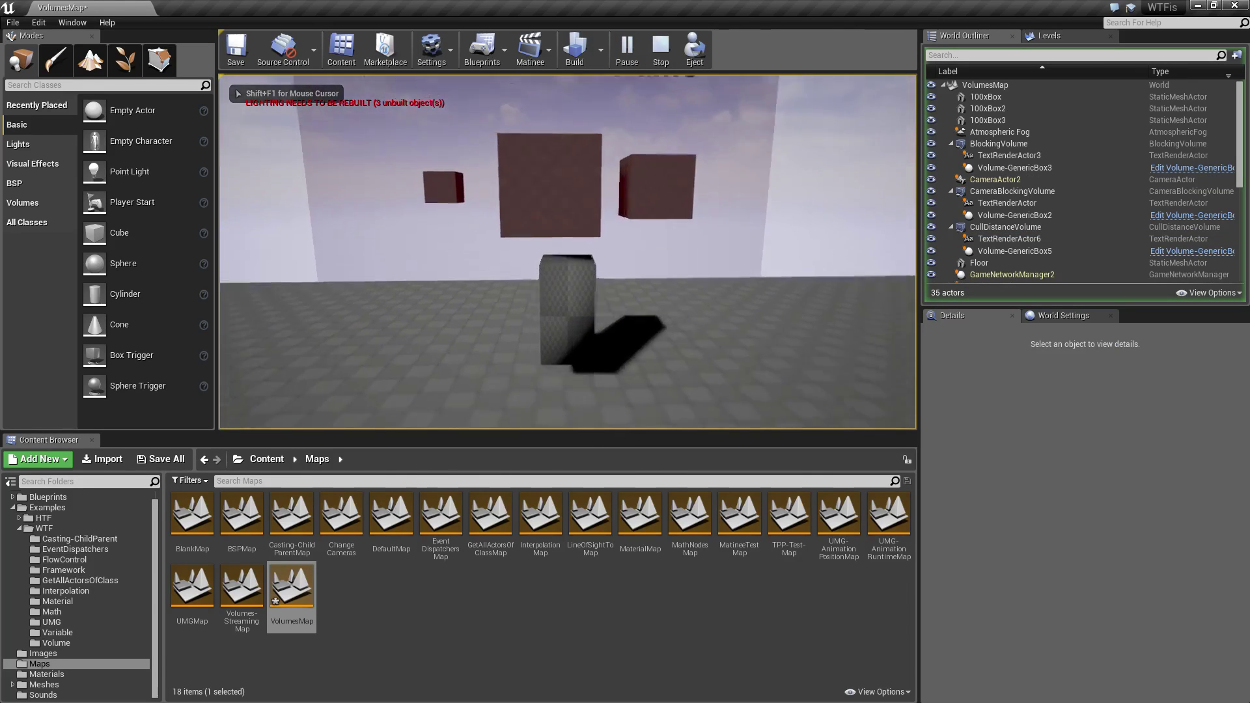
key("Escape")
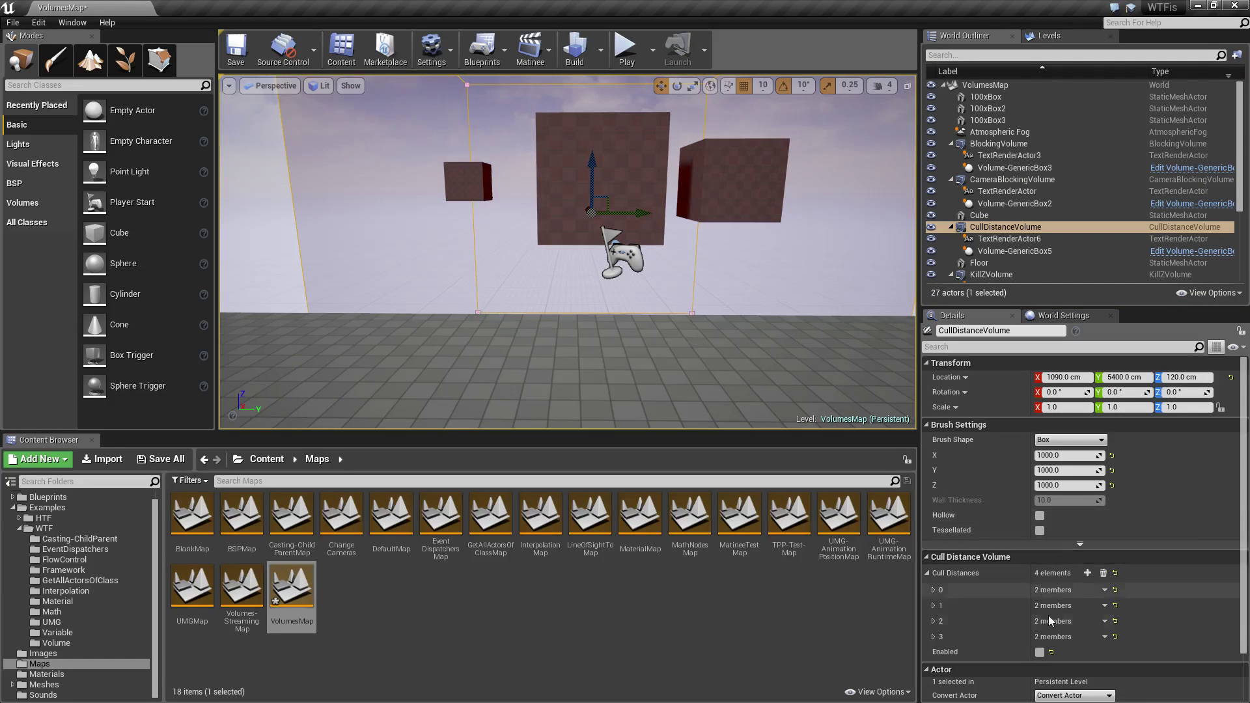
Step: Re-enable the CullDistanceVolume
left_click(1043, 653)
right_click_drag(603, 276, 605, 201)
key("d")
right_click_drag(711, 263, 664, 224)
key("a")
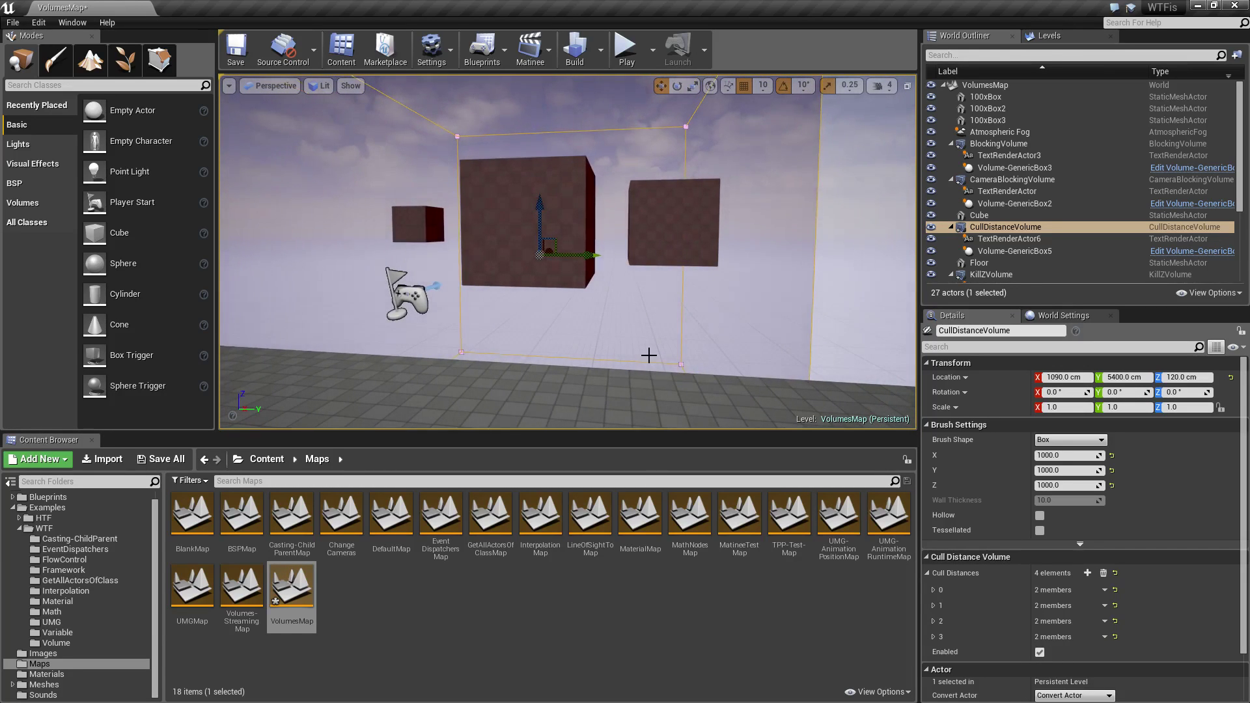
key("a")
right_click_drag(665, 380, 665, 368)
key("w")
key("d")
Step: Expand all entries of the volume's Cull Distances array to review each Size and Cull Distance pair
scroll(991, 525, "down", 3)
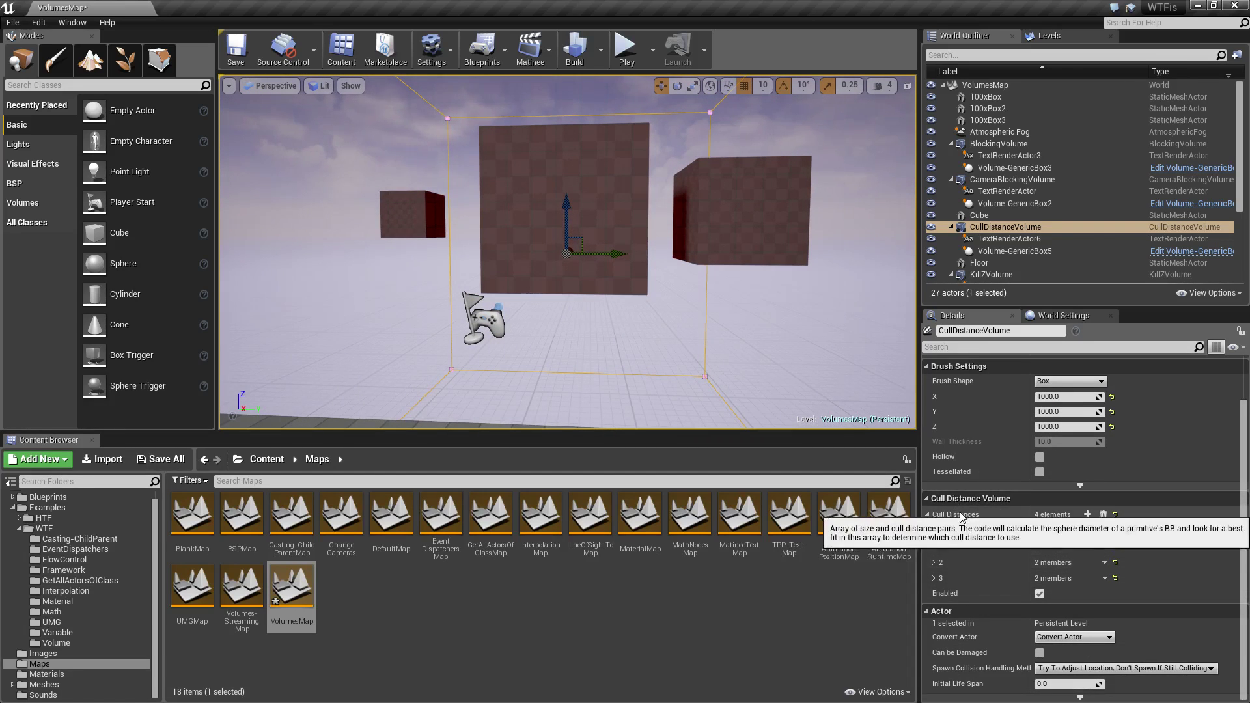
left_click(927, 514)
left_click(927, 574)
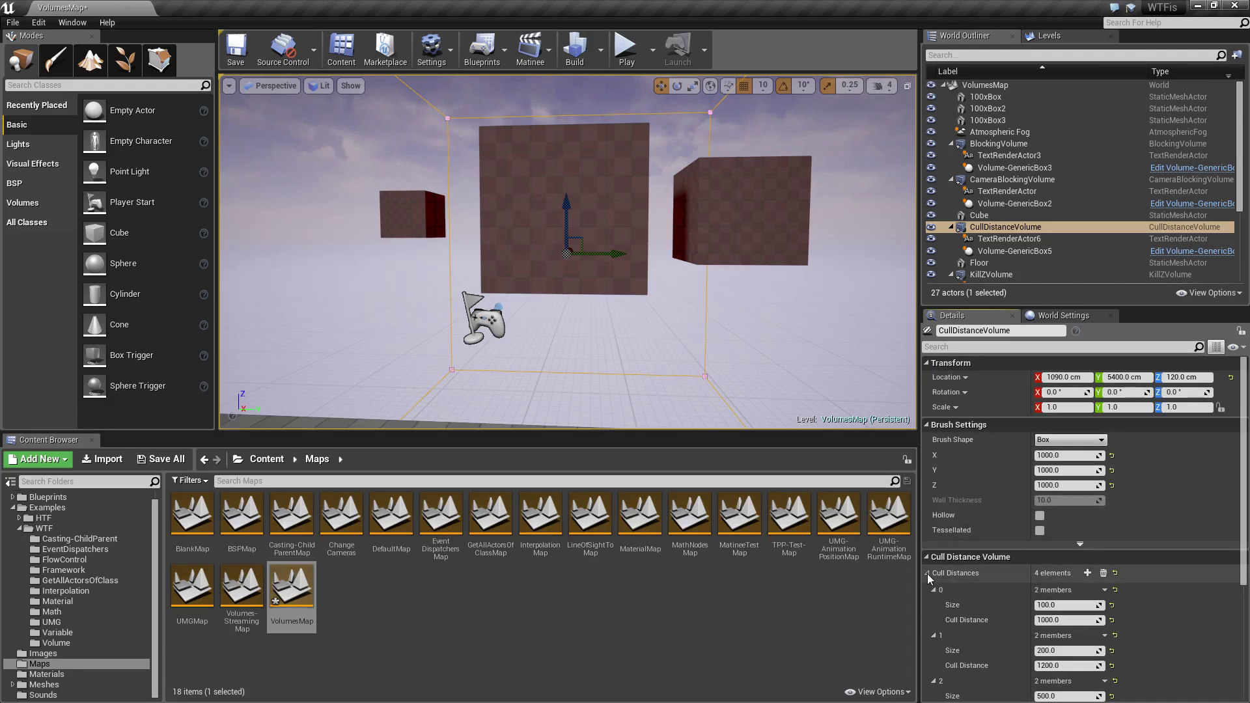
left_click(927, 573)
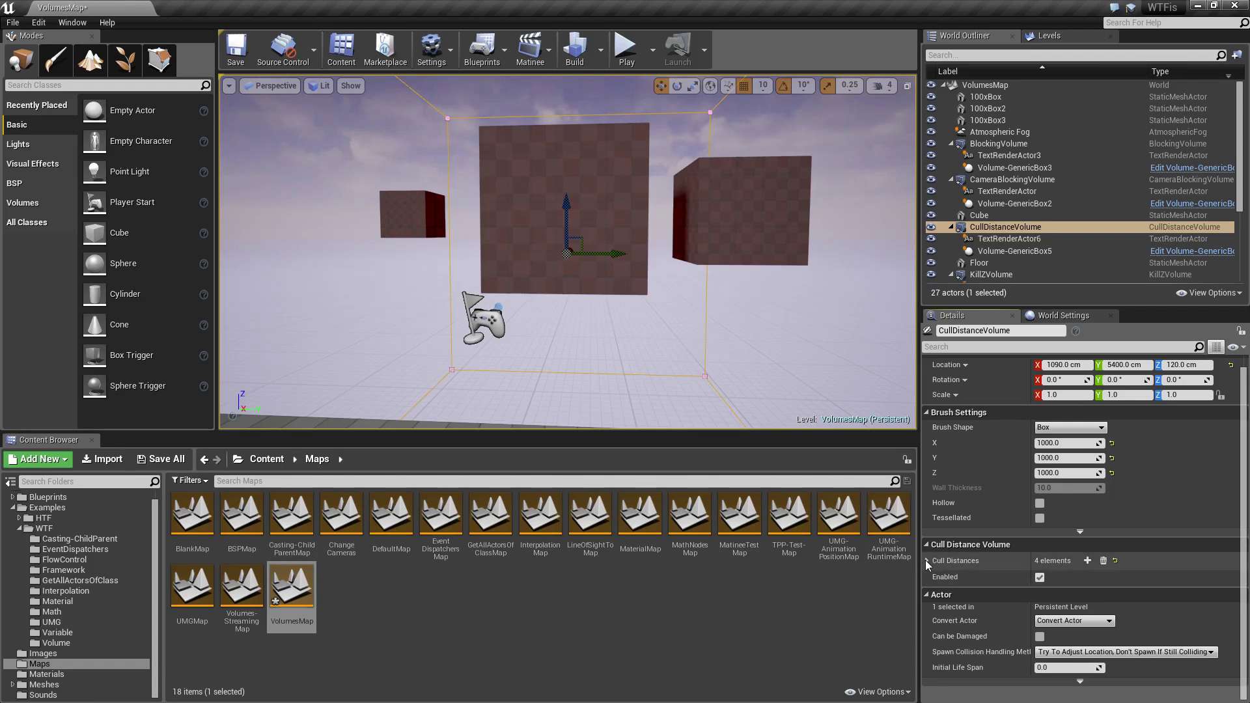
left_click(927, 560)
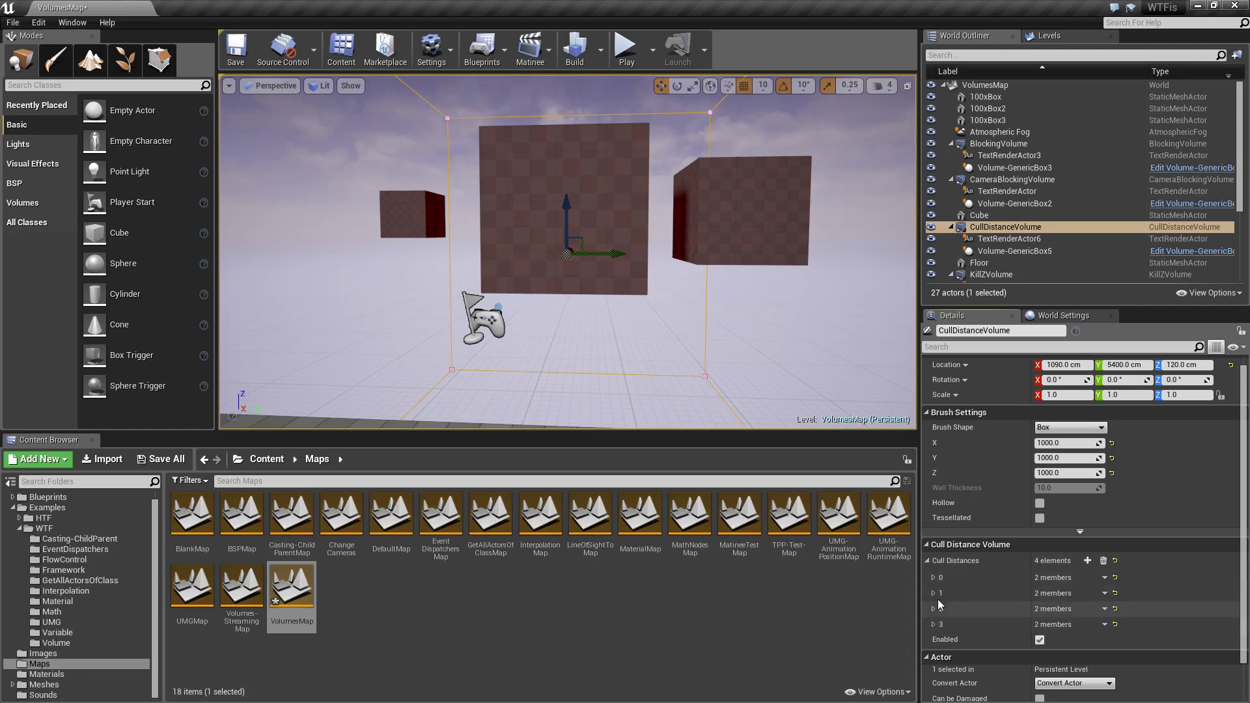
left_click(927, 561)
left_click(927, 574, "shift")
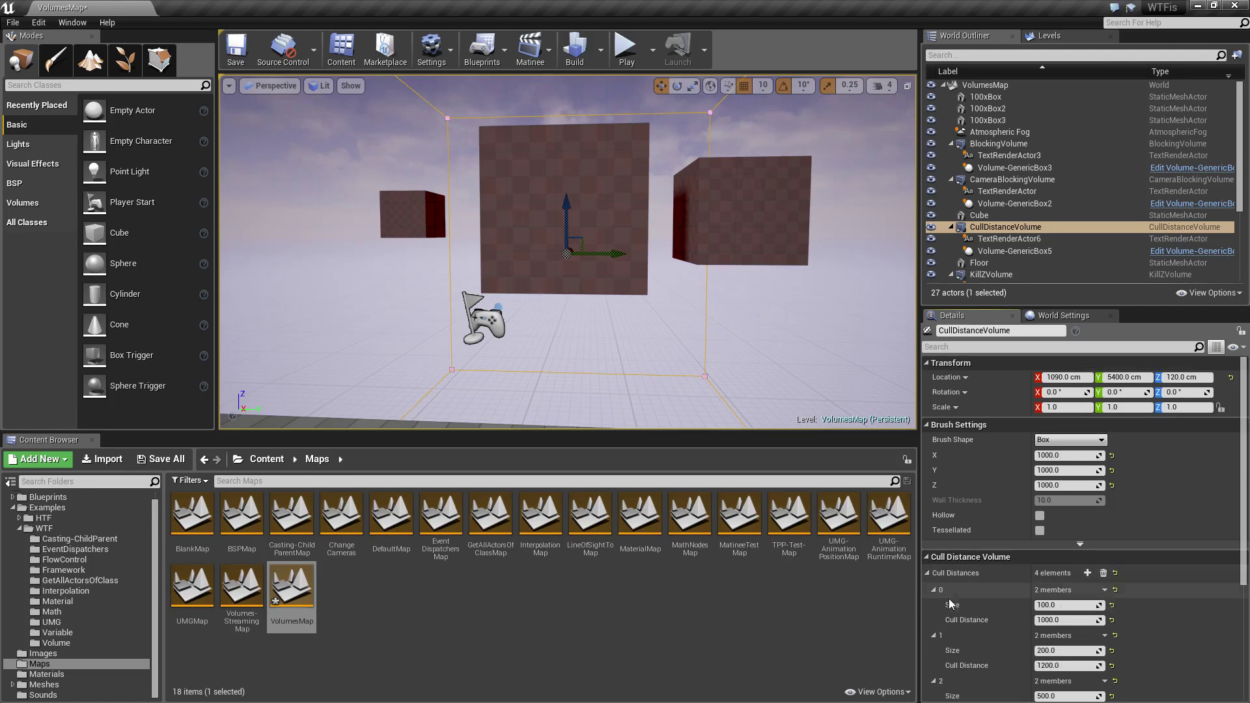
scroll(954, 599, "down", 2)
scroll(952, 594, "down", 2)
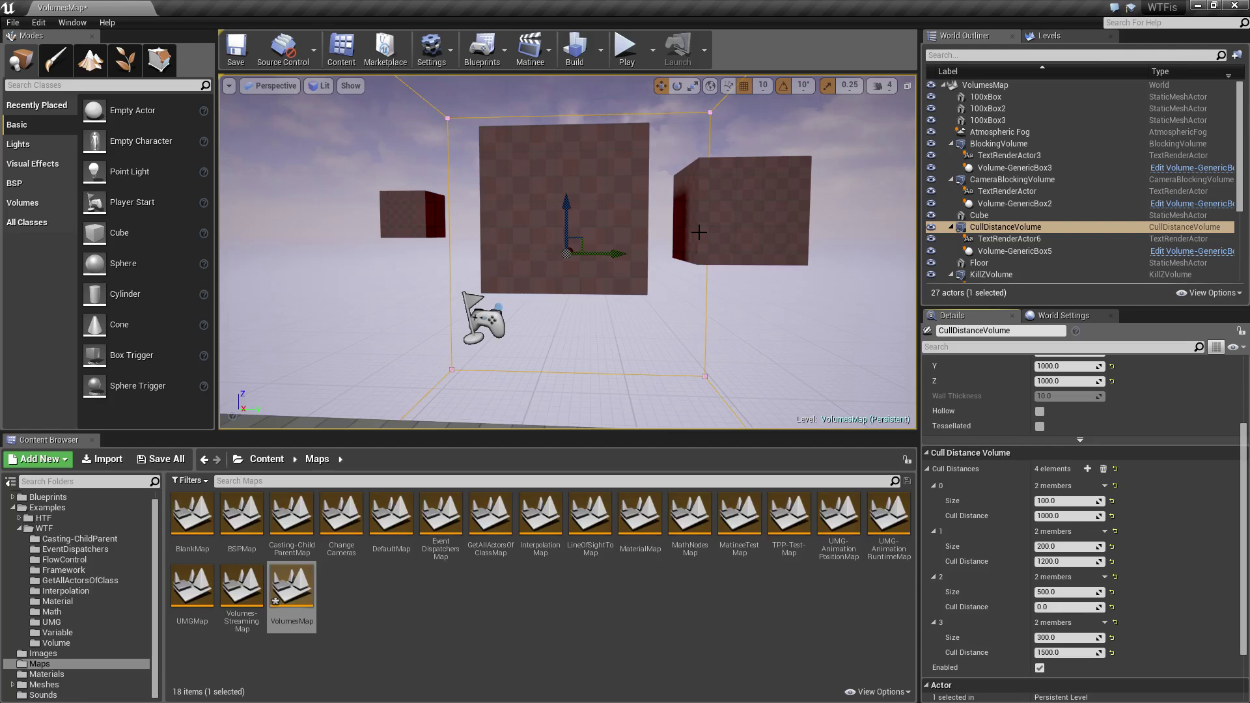
Step: Examine the three differently sized boxes around the cull distance volume from several viewpoints
mouse_move(699, 232)
right_mouse_down()
mouse_move(682, 217)
mouse_move(698, 229)
mouse_move(675, 228)
right_mouse_up()
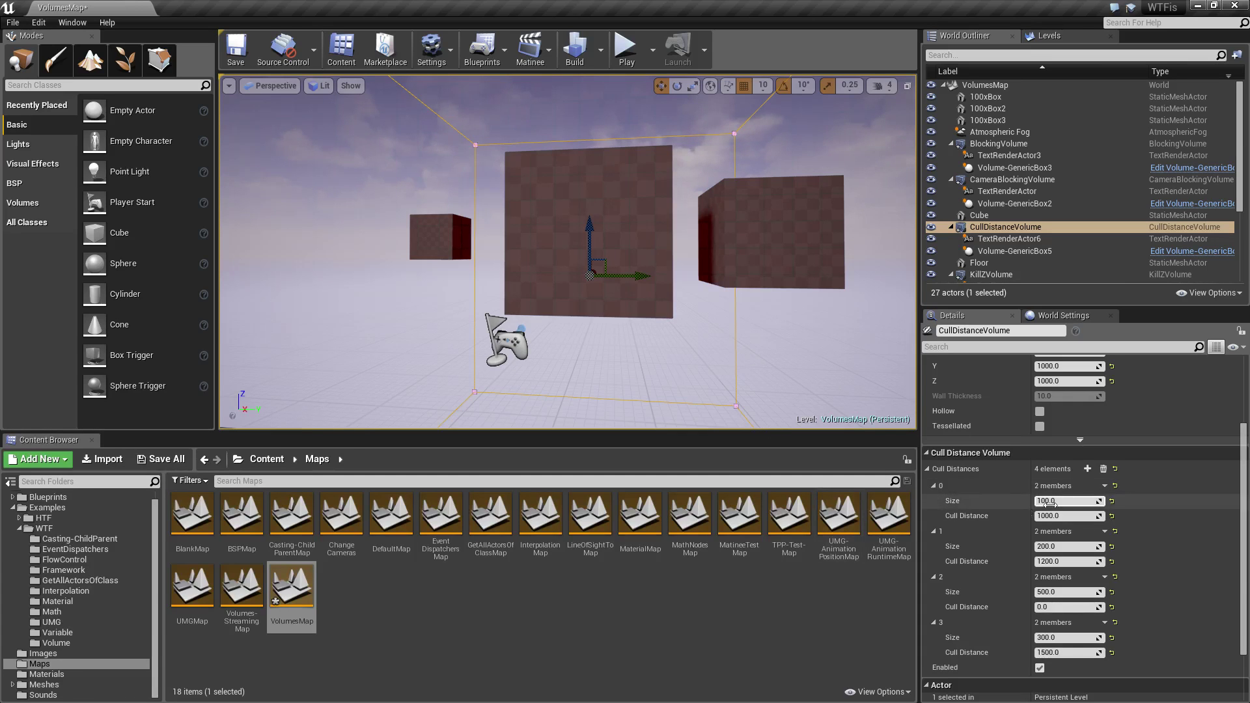
right_click_drag(648, 273, 649, 260)
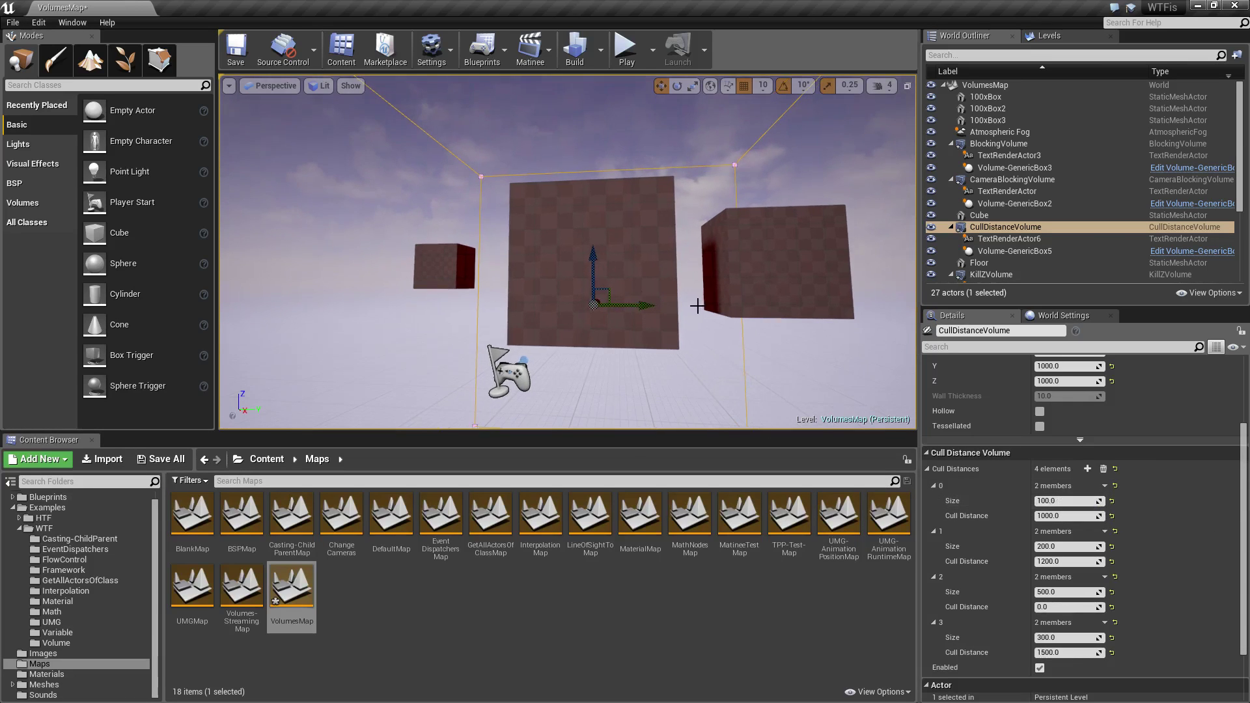
key("a")
right_click_drag(699, 306, 714, 316)
key("d")
key("w")
key("s")
key("w")
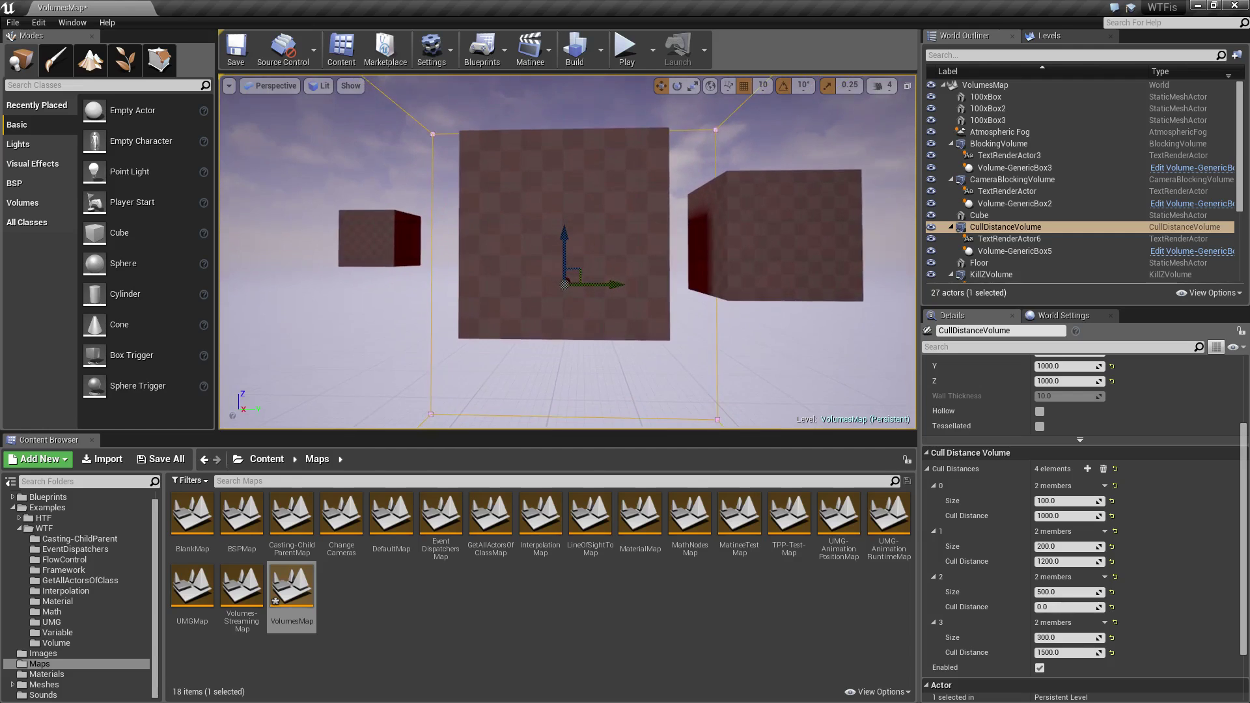
right_click_drag(628, 288, 628, 289)
key("s")
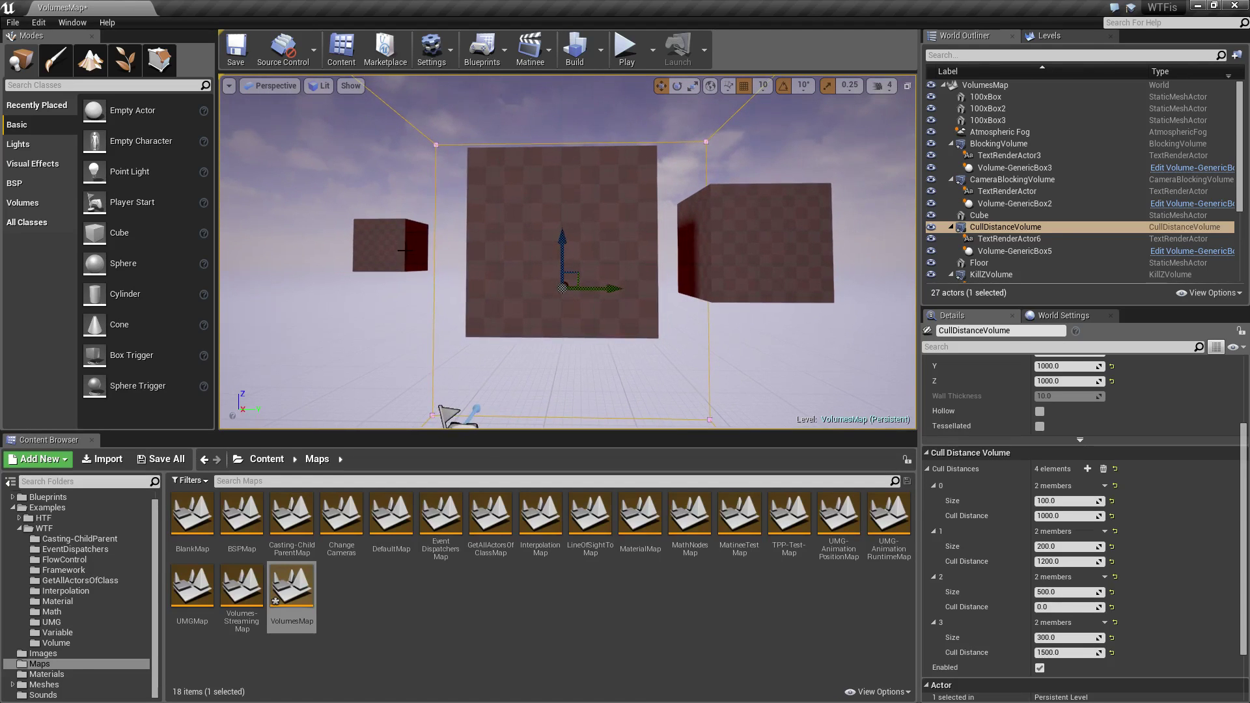
Step: Reselect the CullDistanceVolume and review the cull distance assigned to each object size
left_click(405, 250)
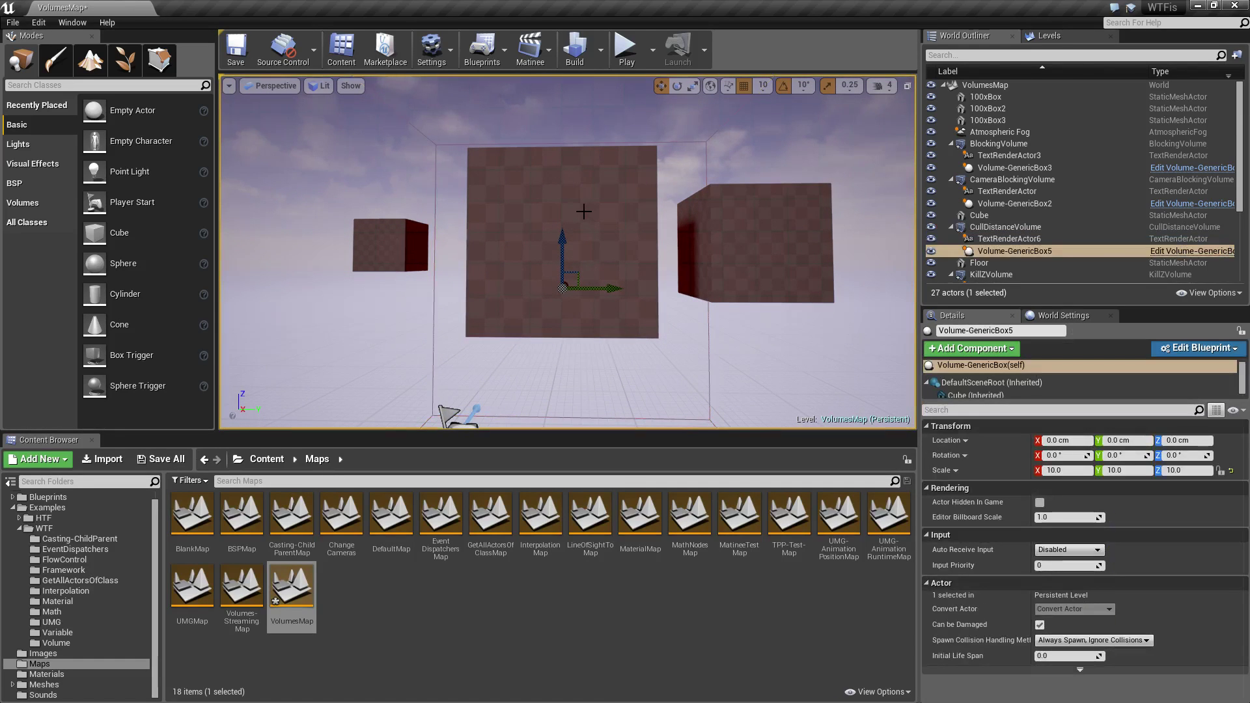
left_click(1006, 227)
scroll(1101, 530, "down", 5)
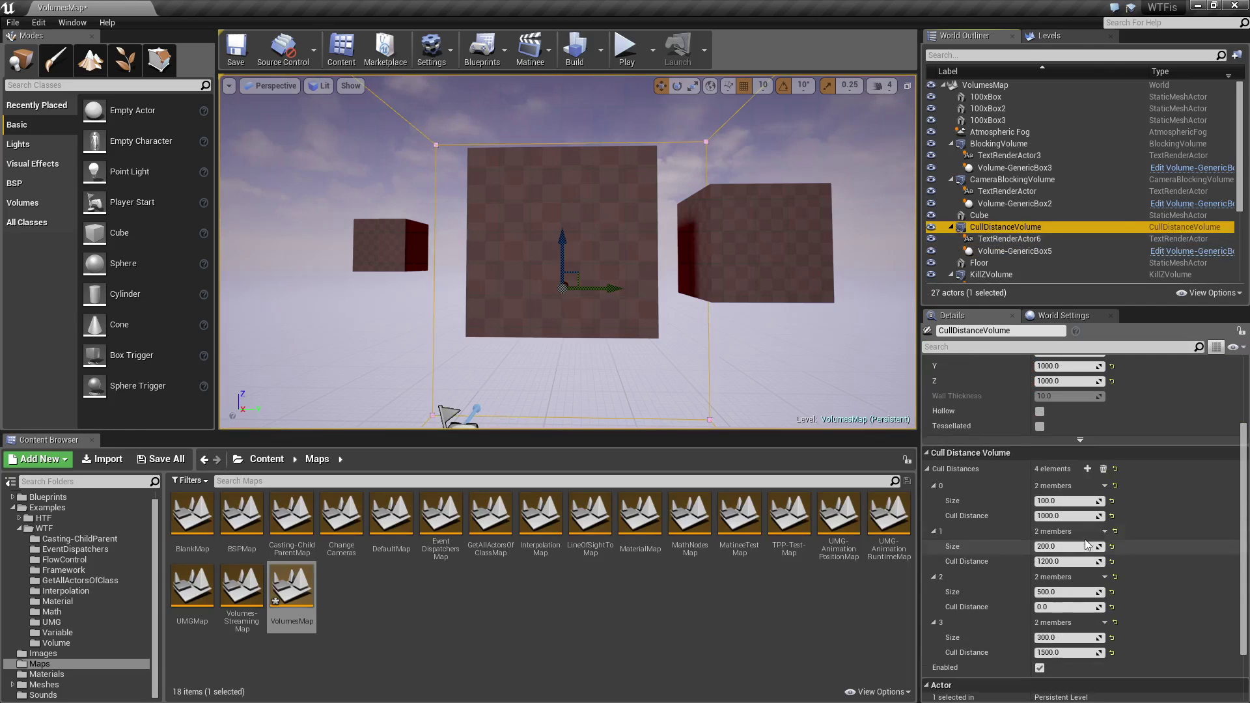
scroll(1085, 541, "down", 2)
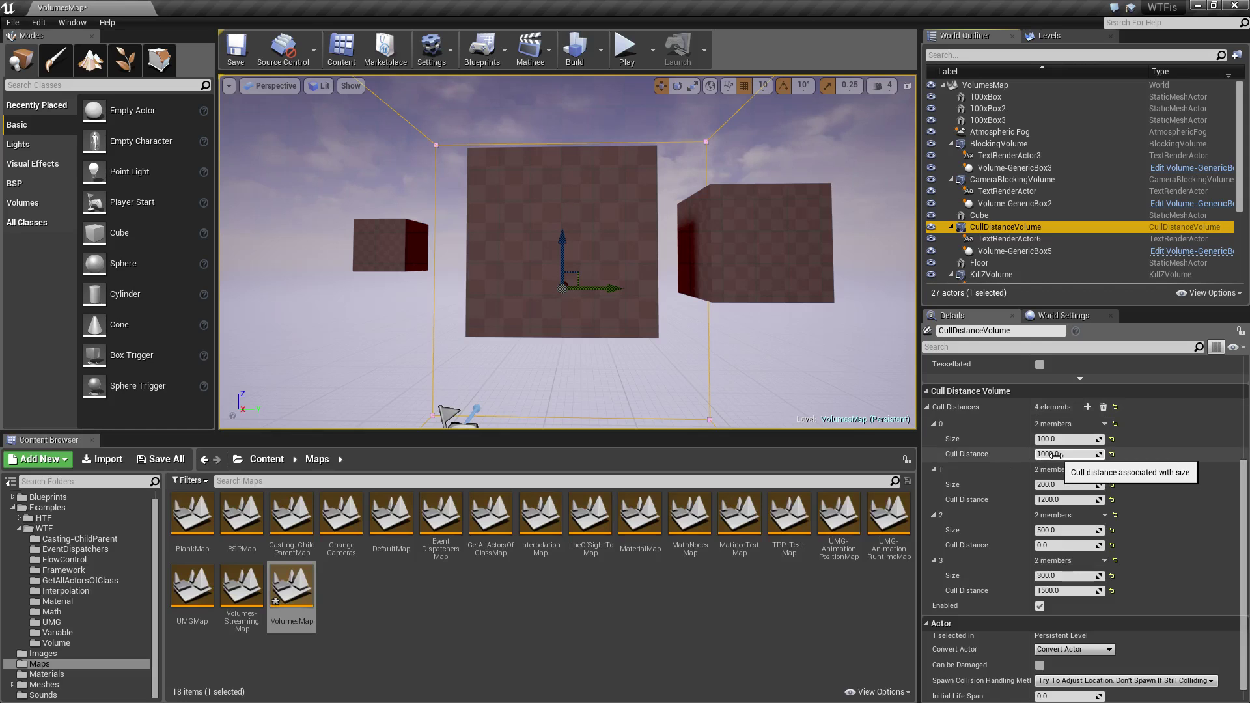
Step: Play-test the level with culling enabled, moving the character to check the smallest box's cull distance
left_click(626, 48)
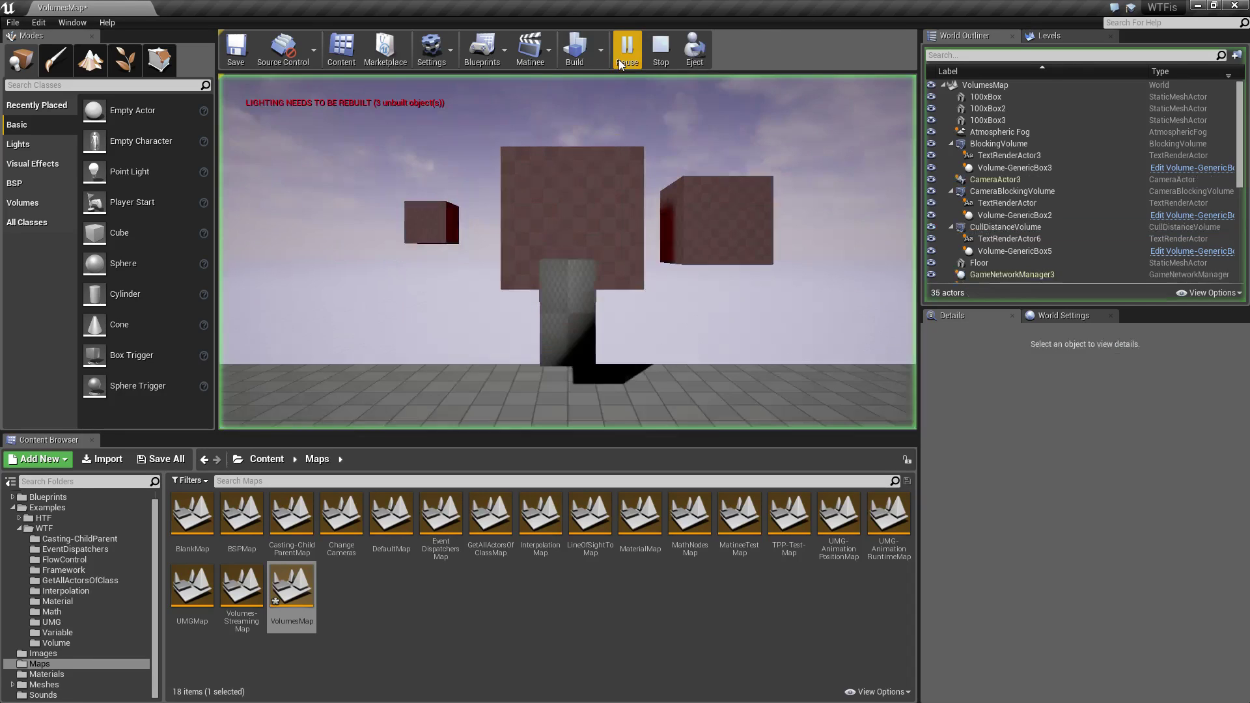
key("w")
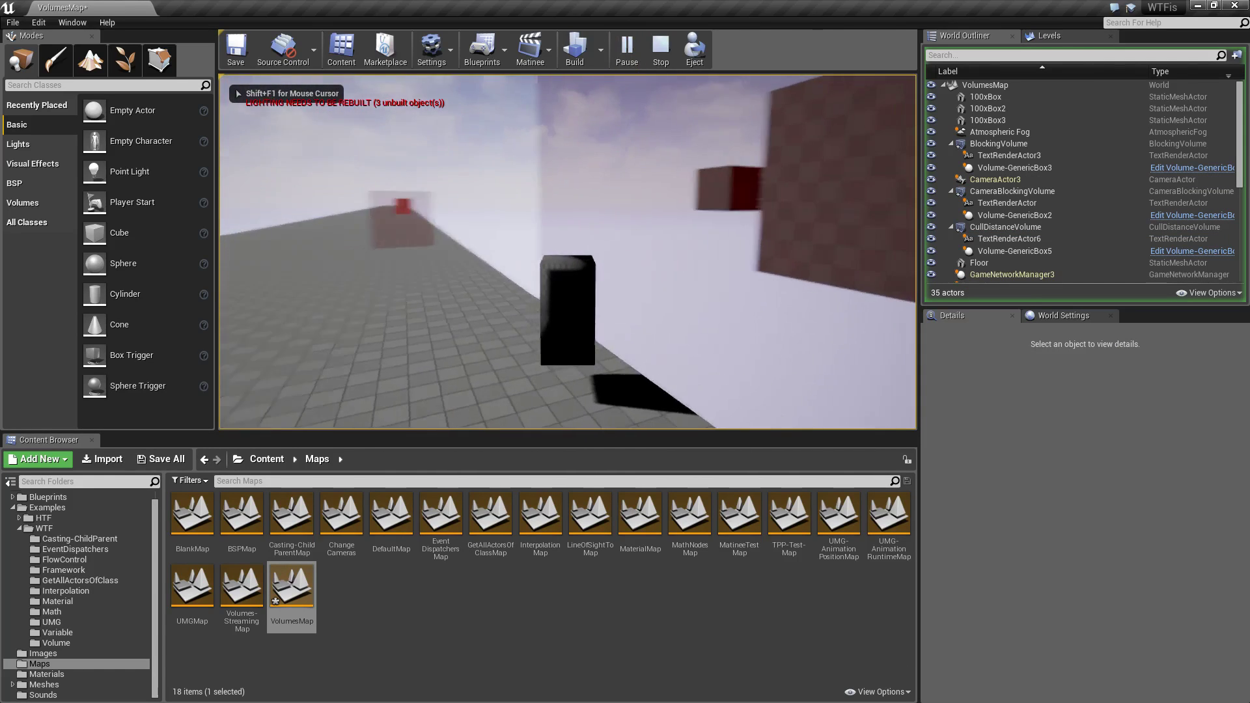
key("s")
key("w")
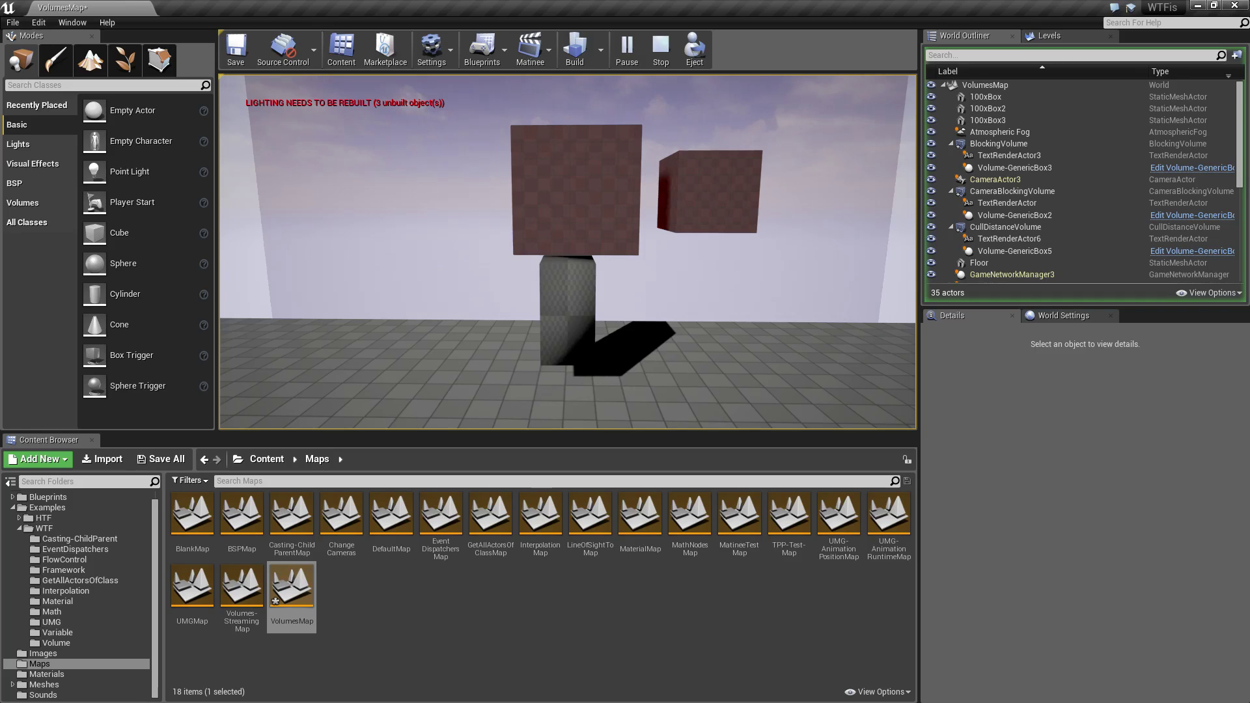
key("Escape")
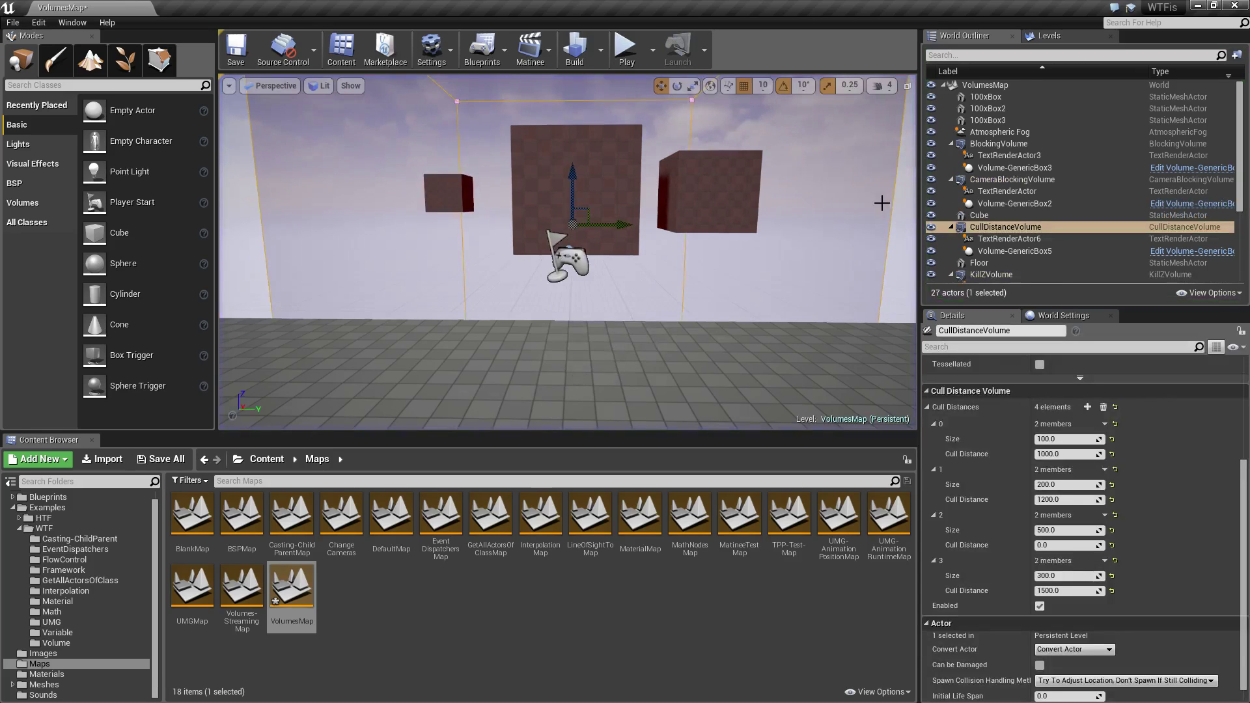
Step: Play-test the level again, moving the character away from and toward the three boxes to compare their cull distances by size
scroll(1063, 489, "down", 1)
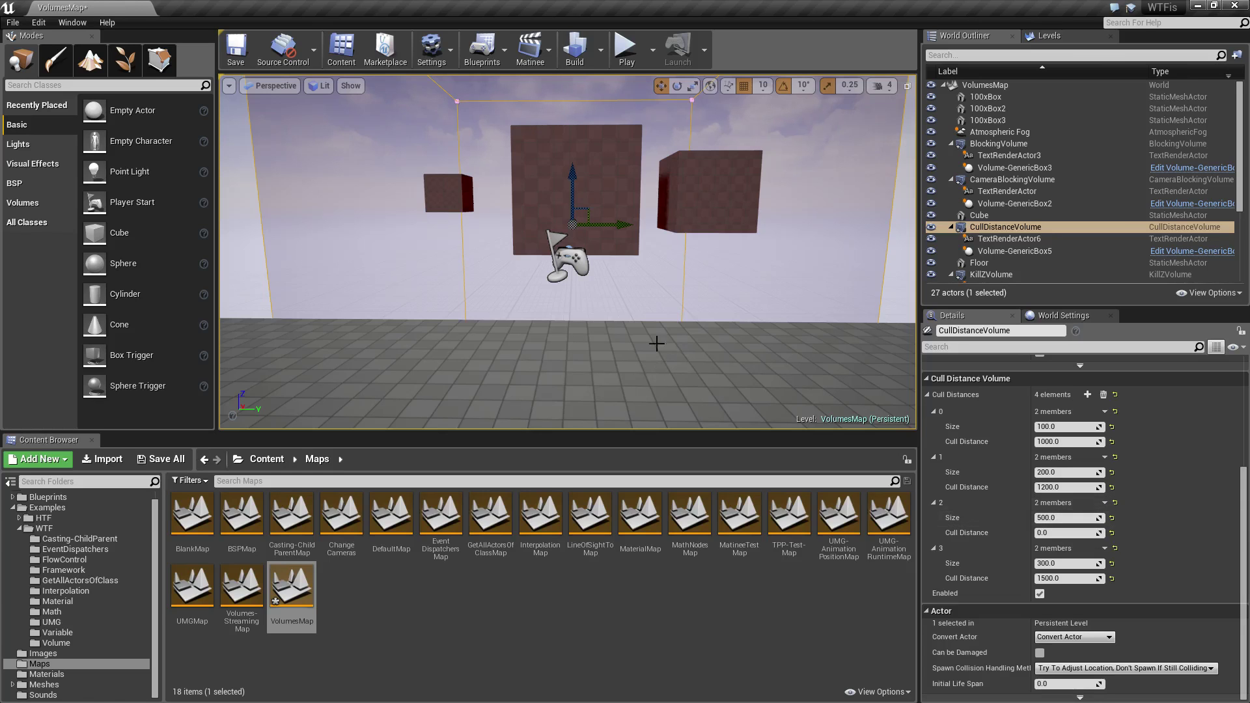
left_click(626, 47)
key("s")
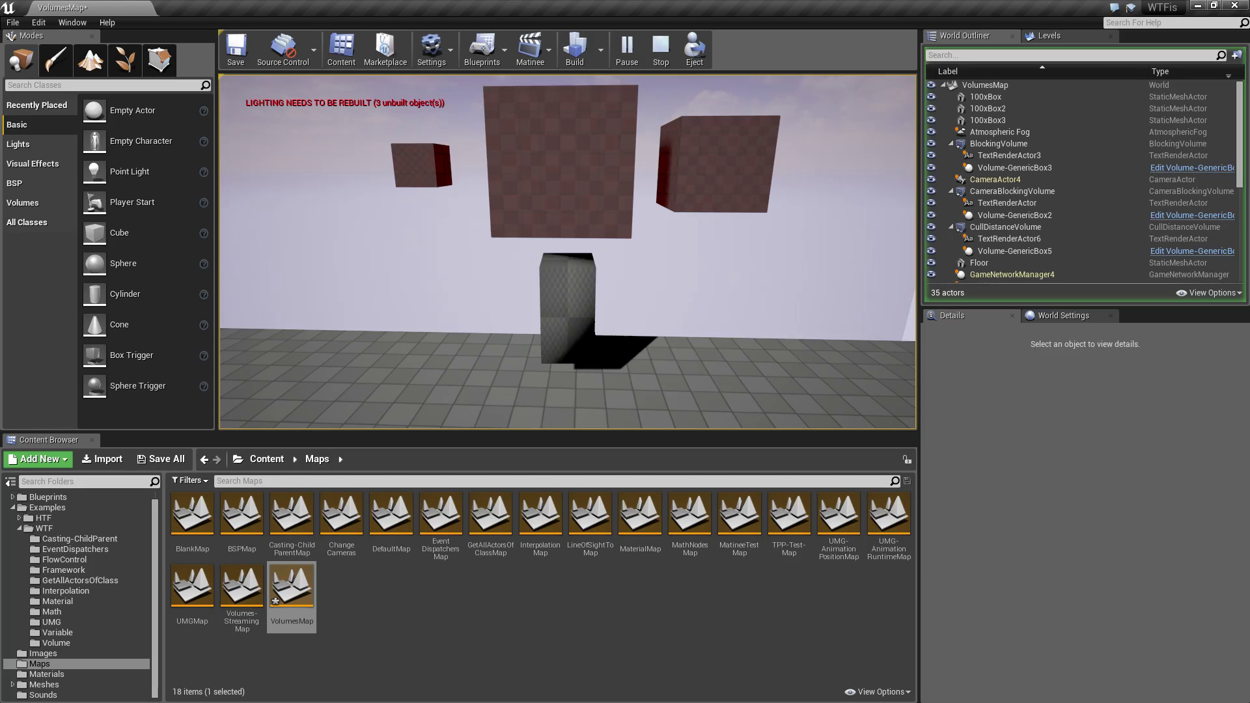
key("s")
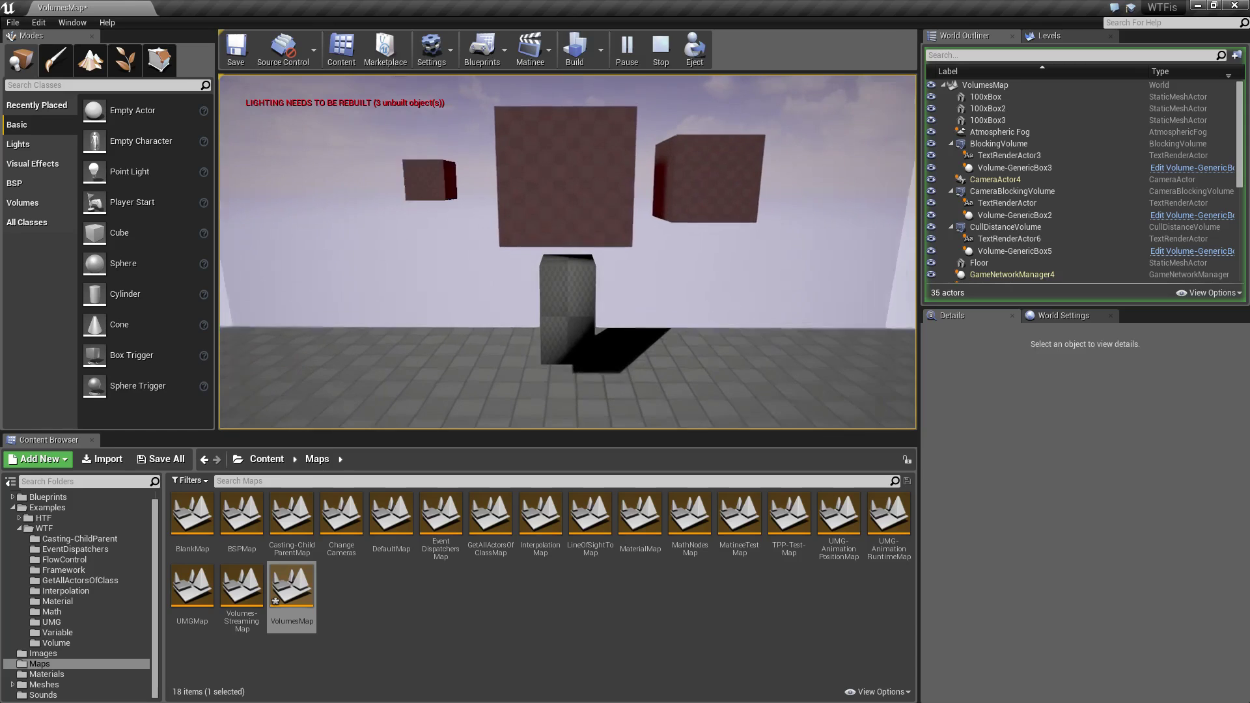
key("w")
key("s")
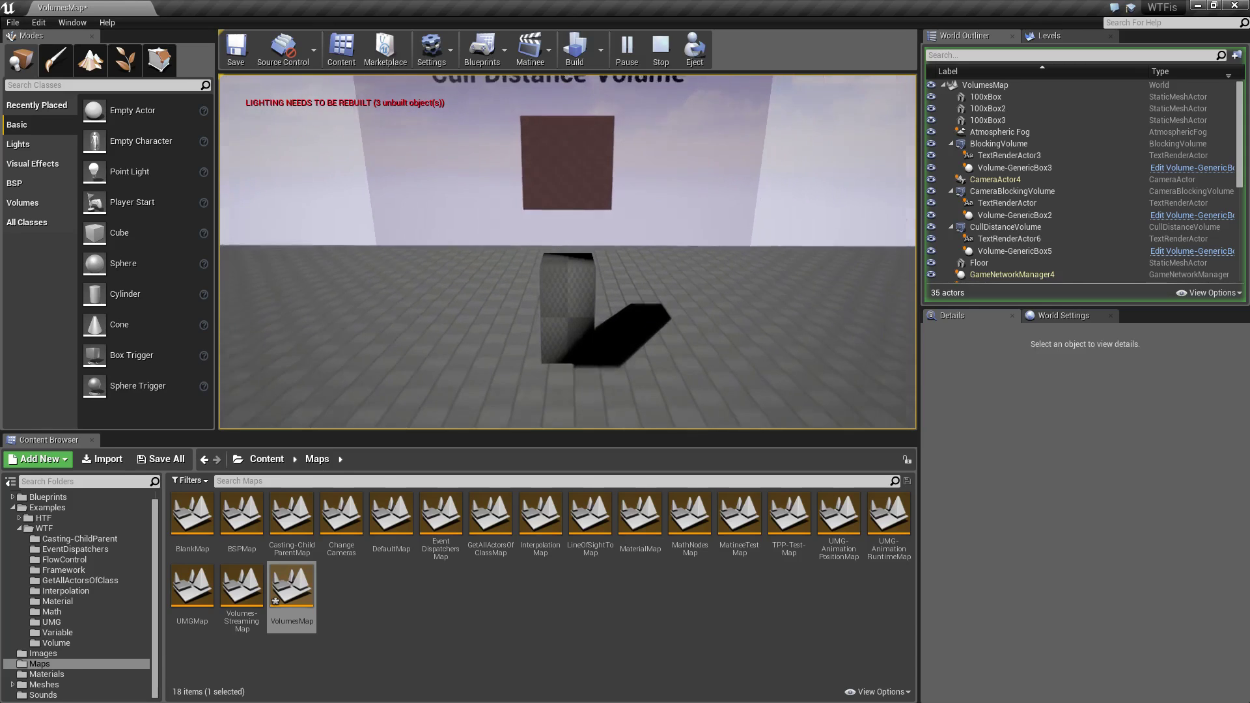
key("w")
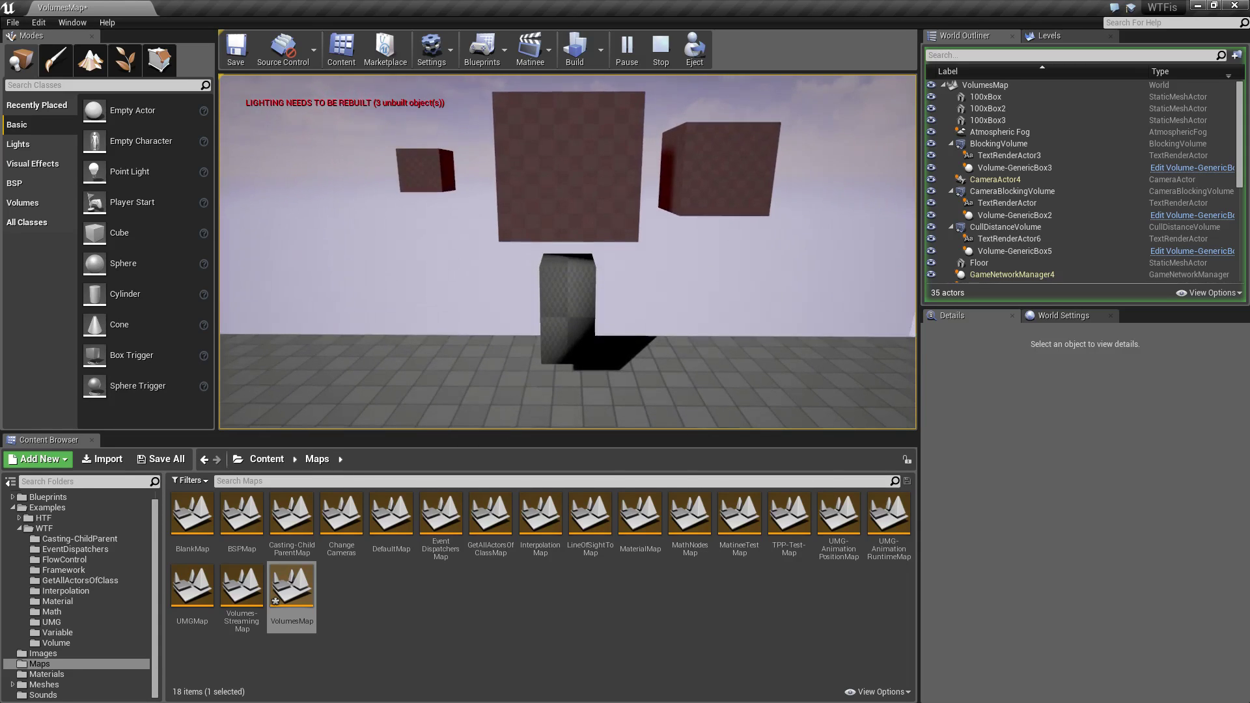
key("s")
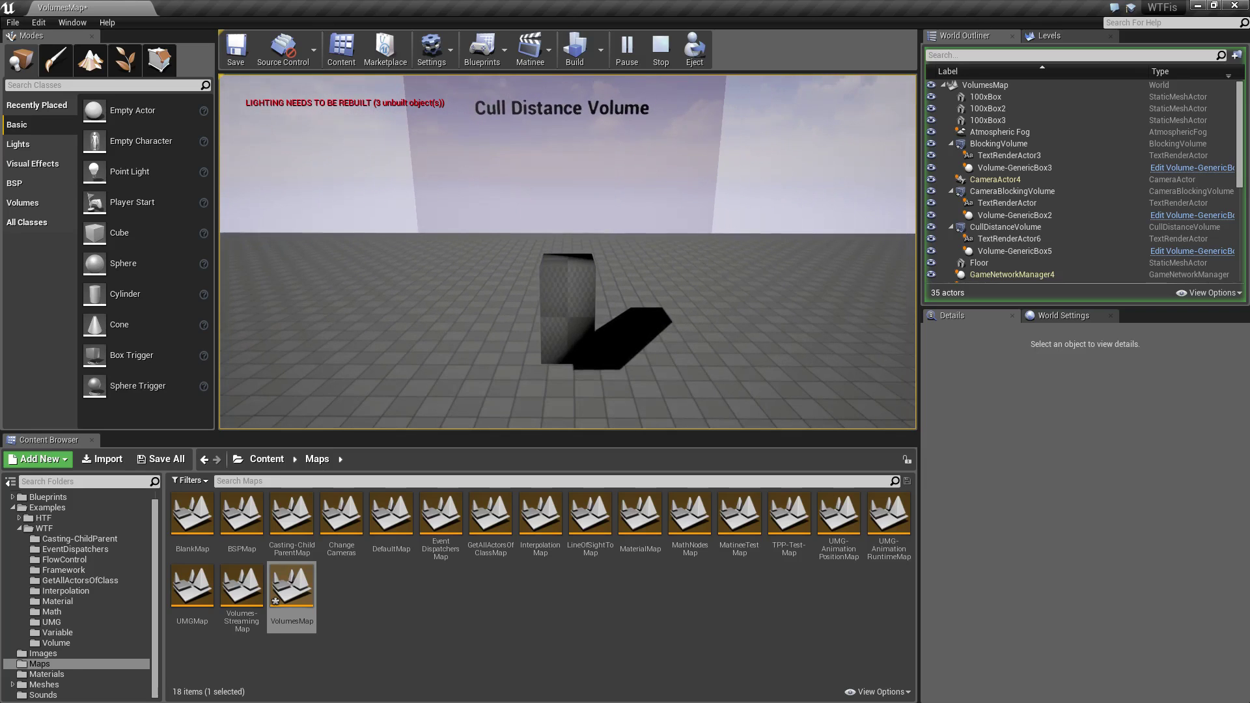
key("w")
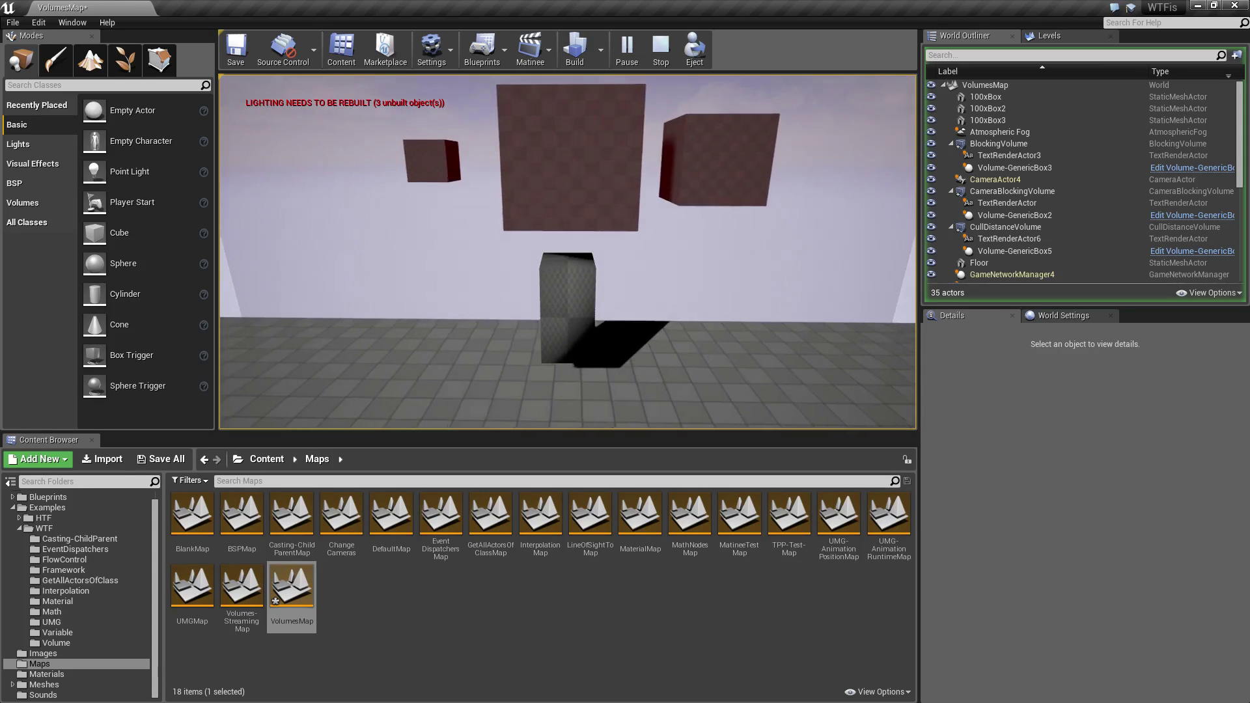
key("s")
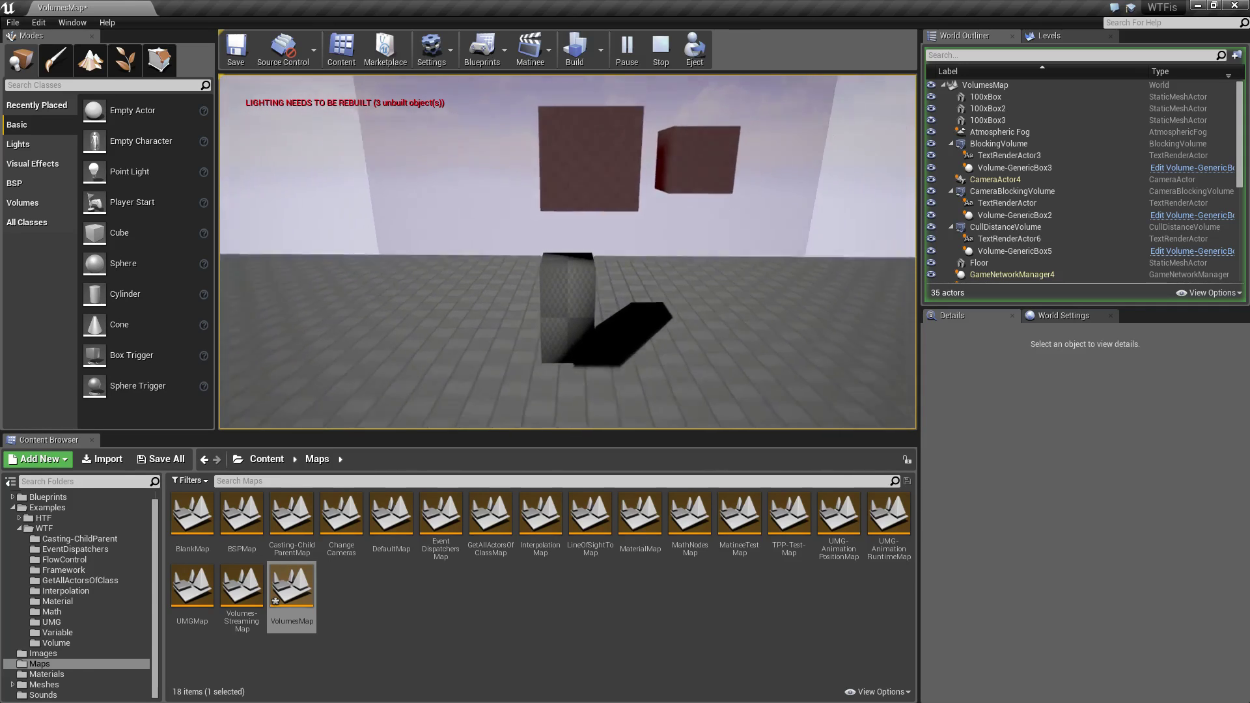
key("s")
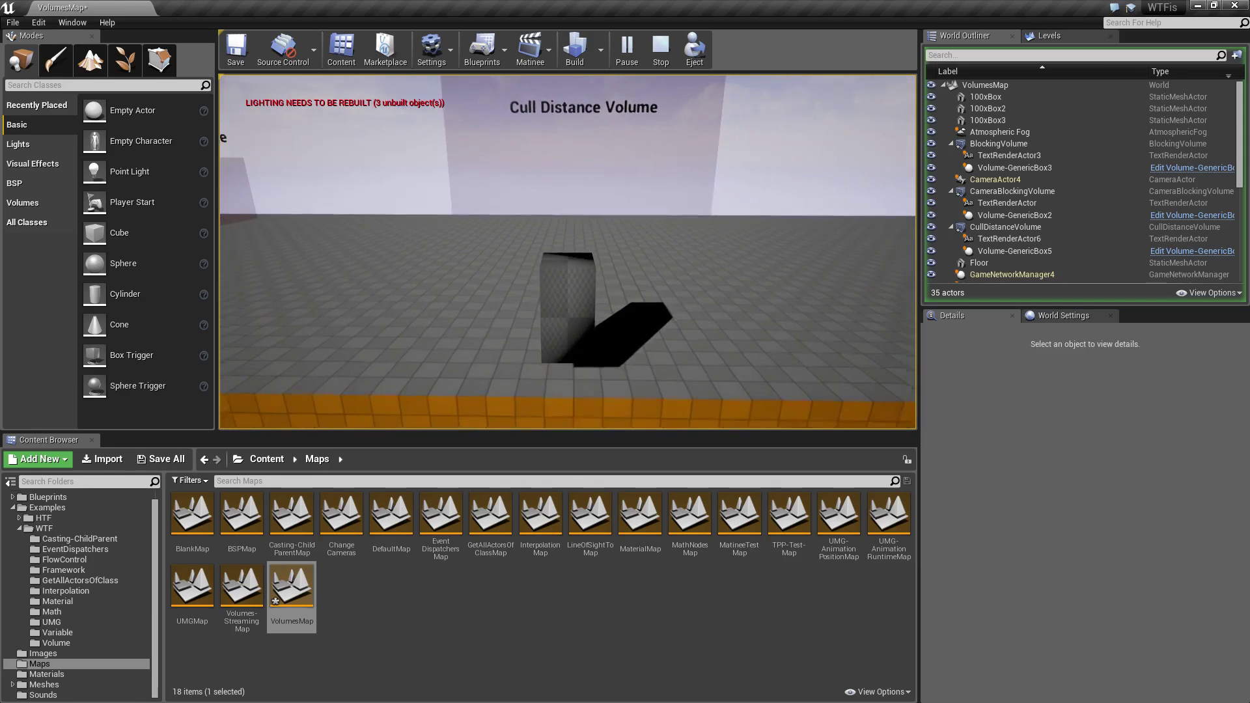
key("w")
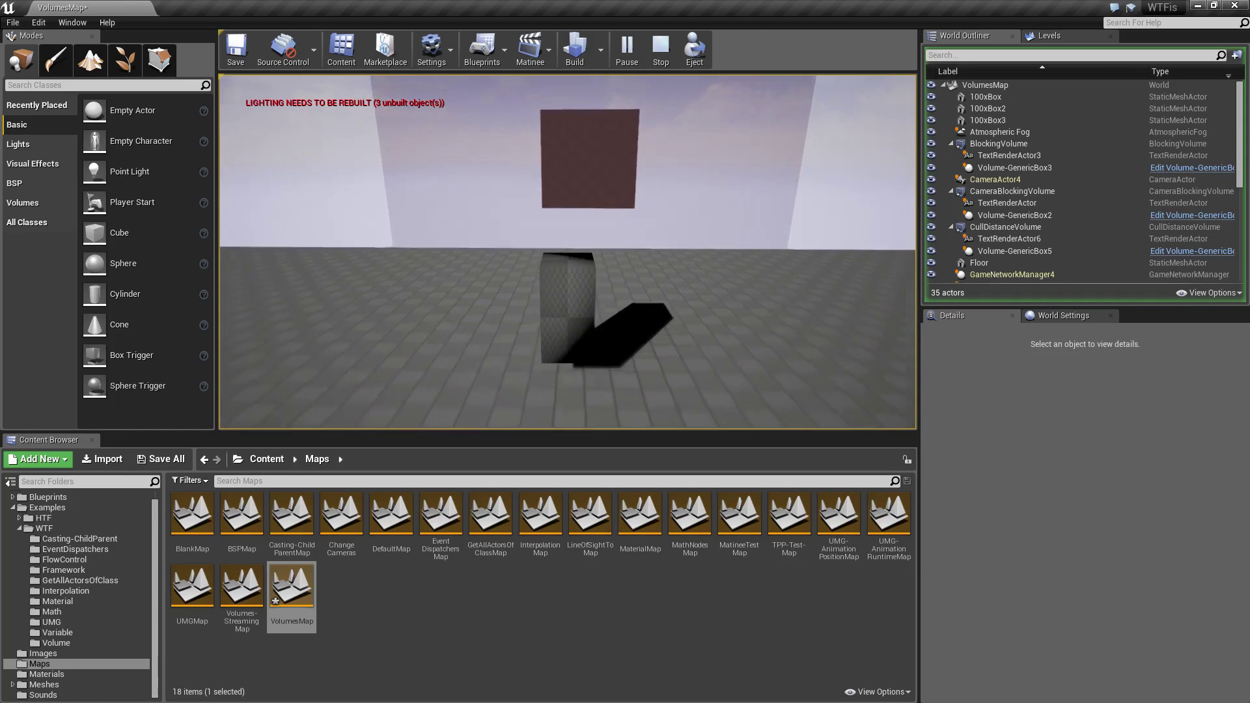
key("w")
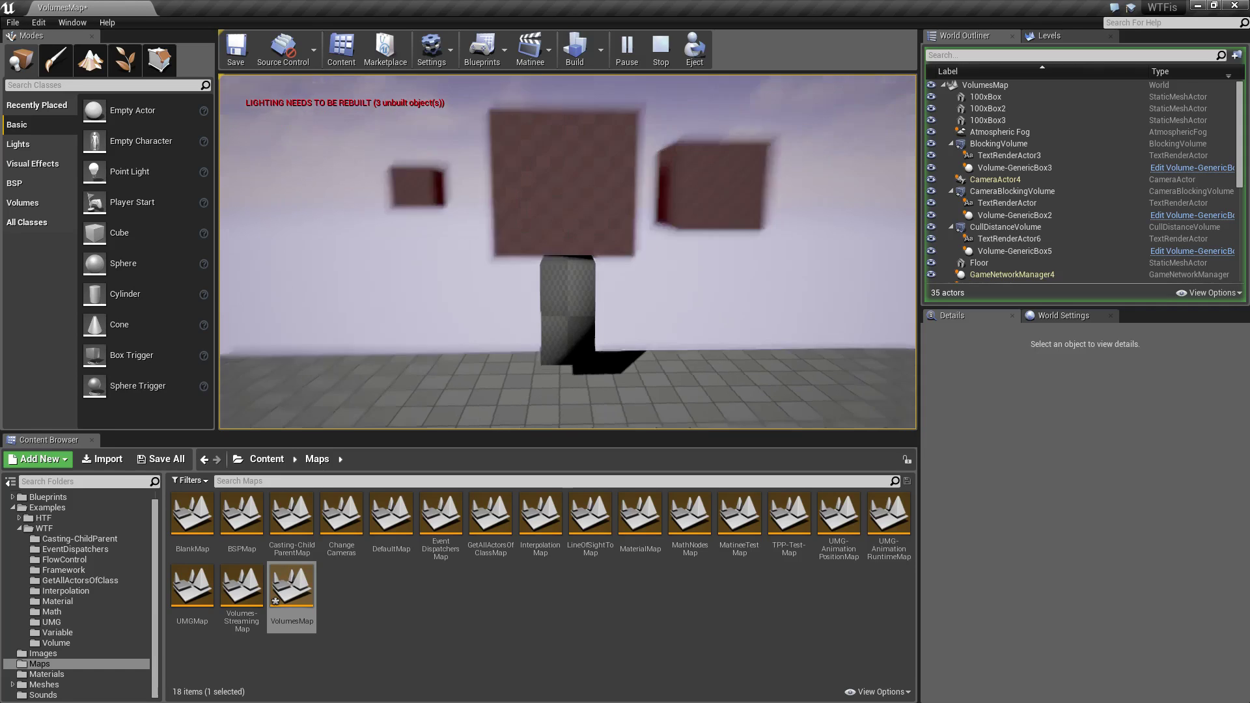
Step: Move the character back and forth around the largest box's cull distance to check where it is culled
key("s")
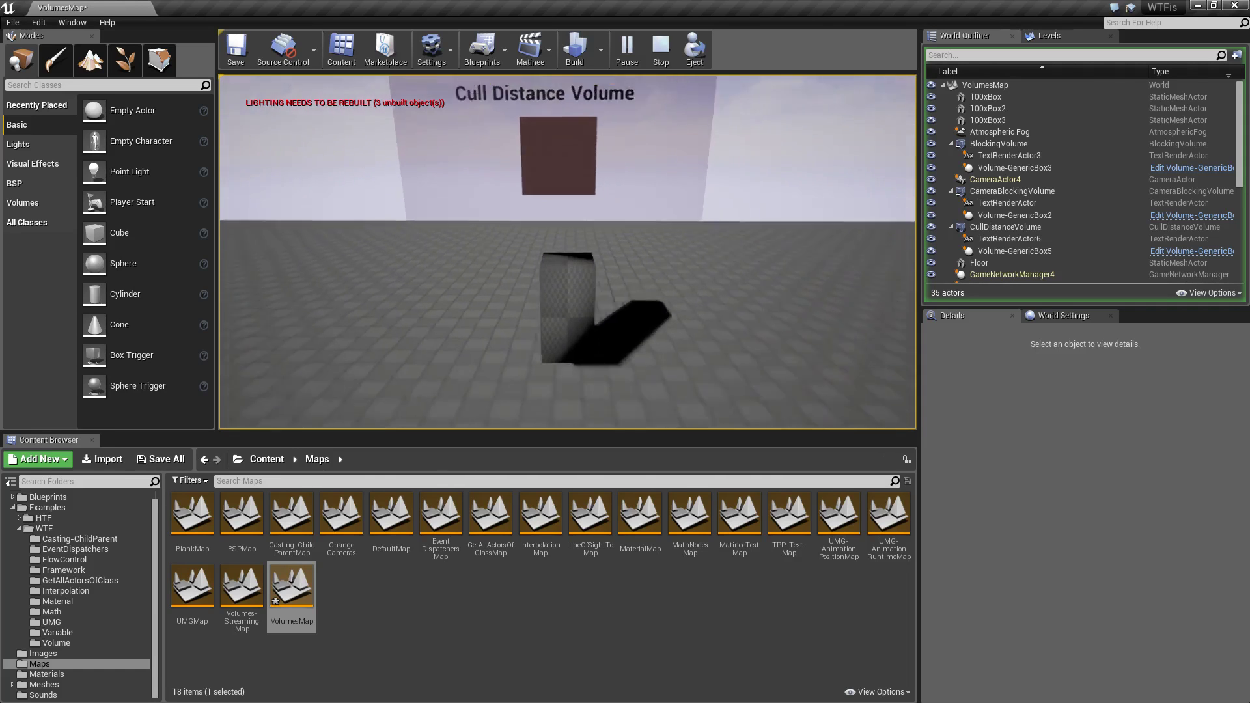
key("s")
key("w")
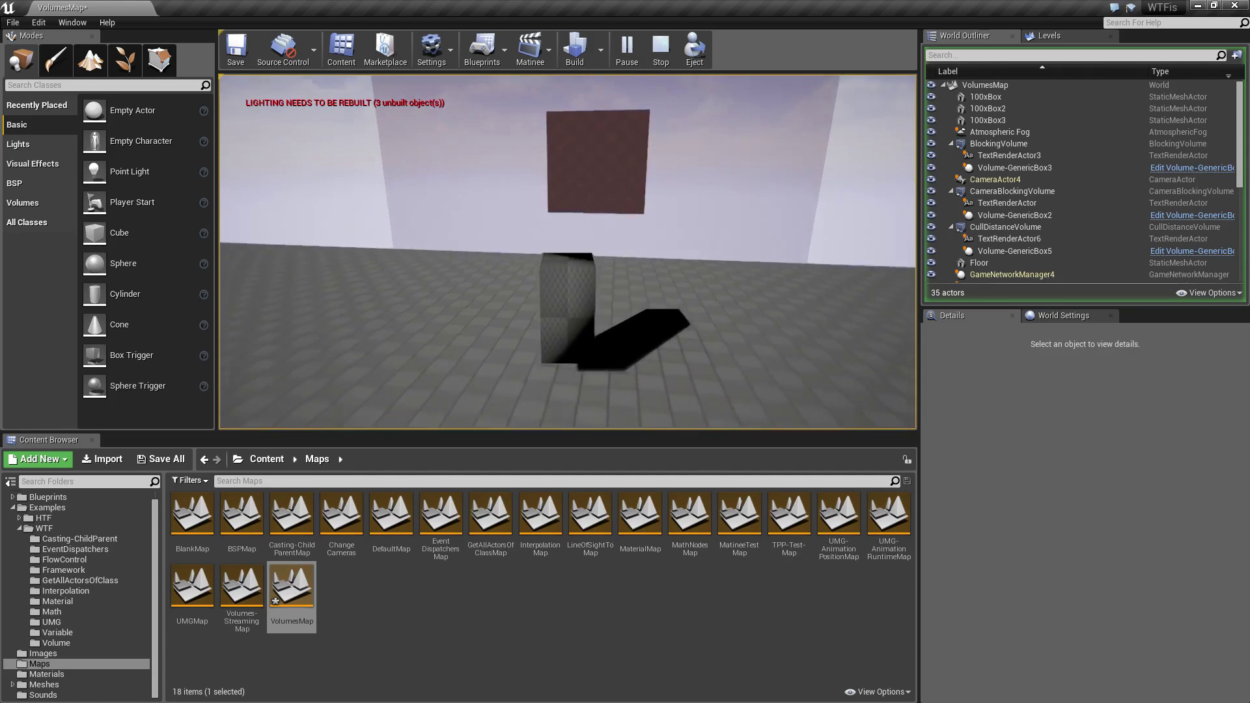
key("s")
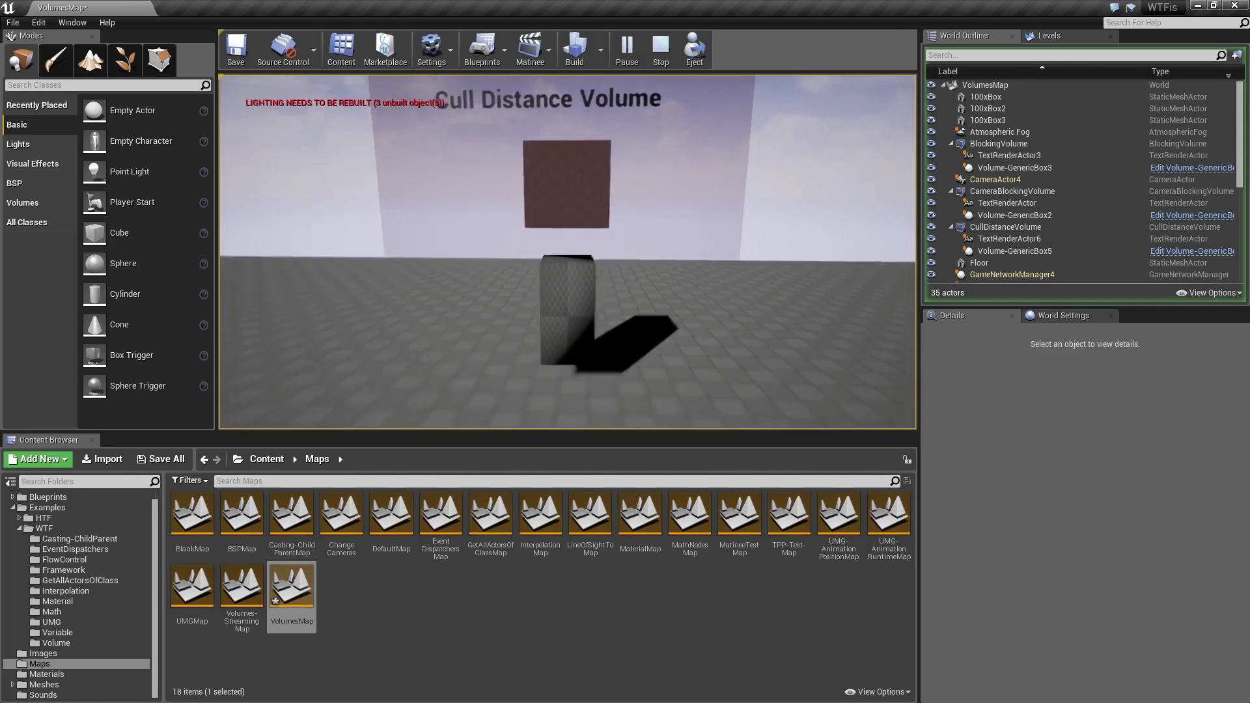
key("w")
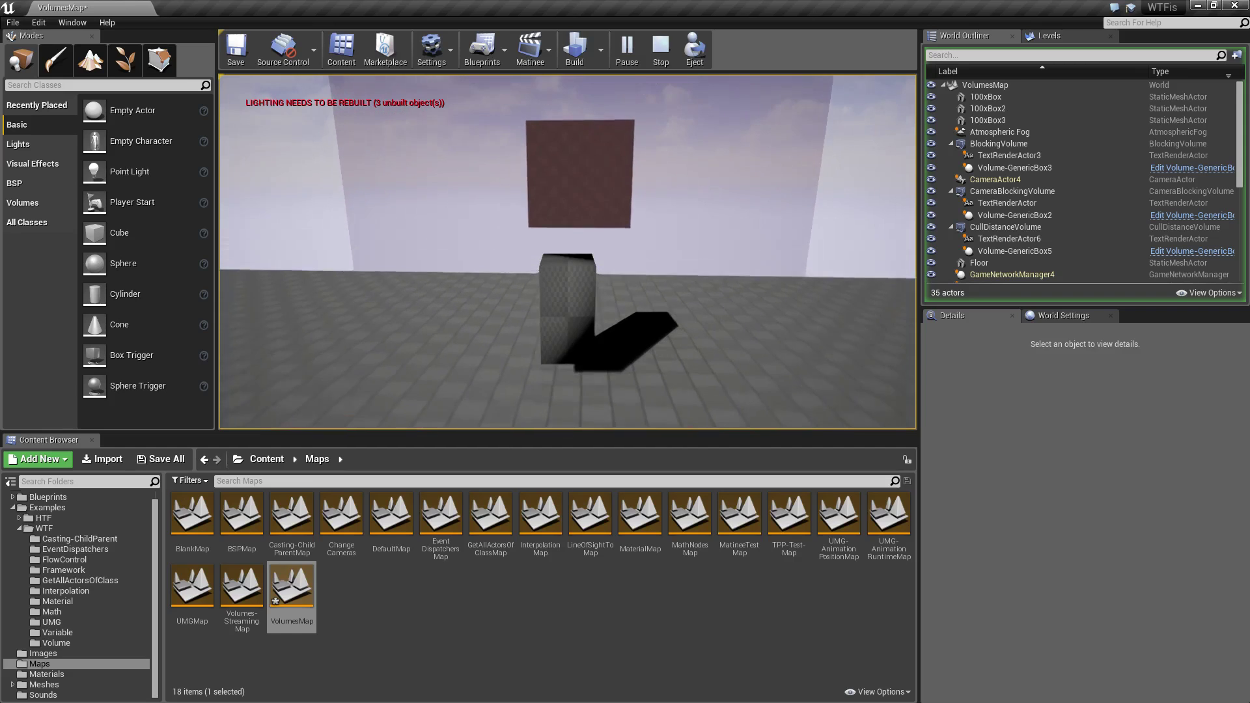
key("s")
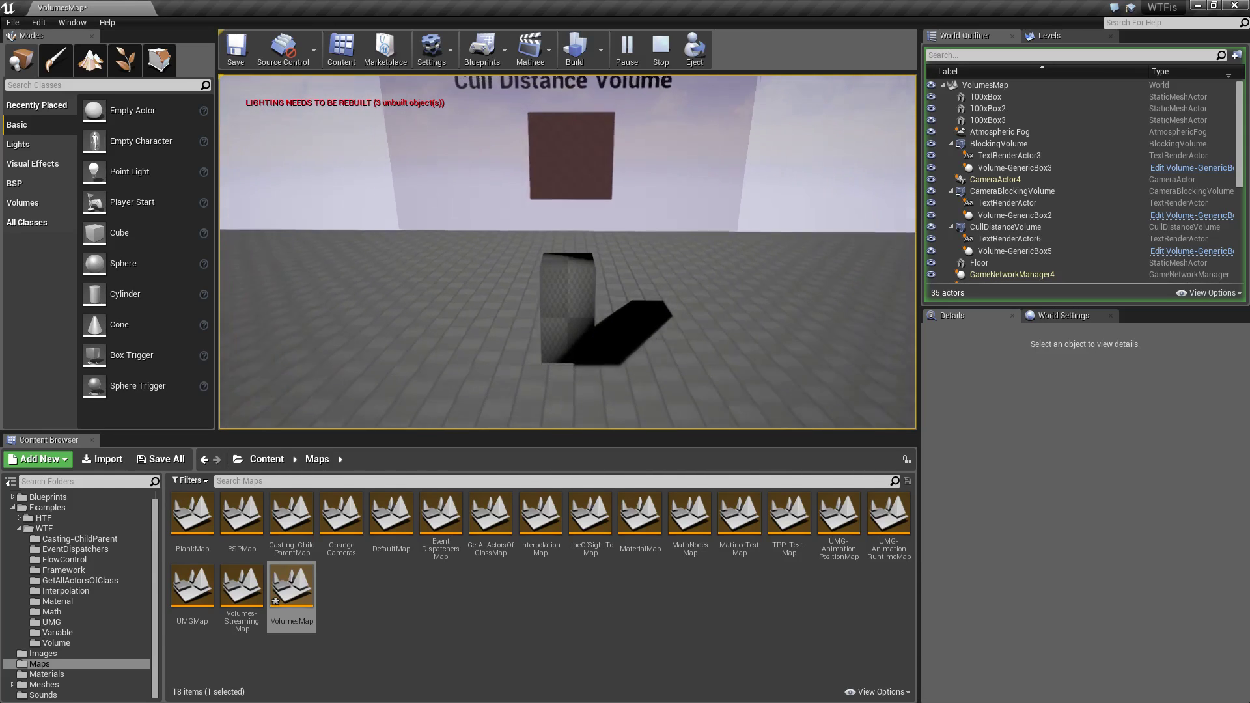
key("w")
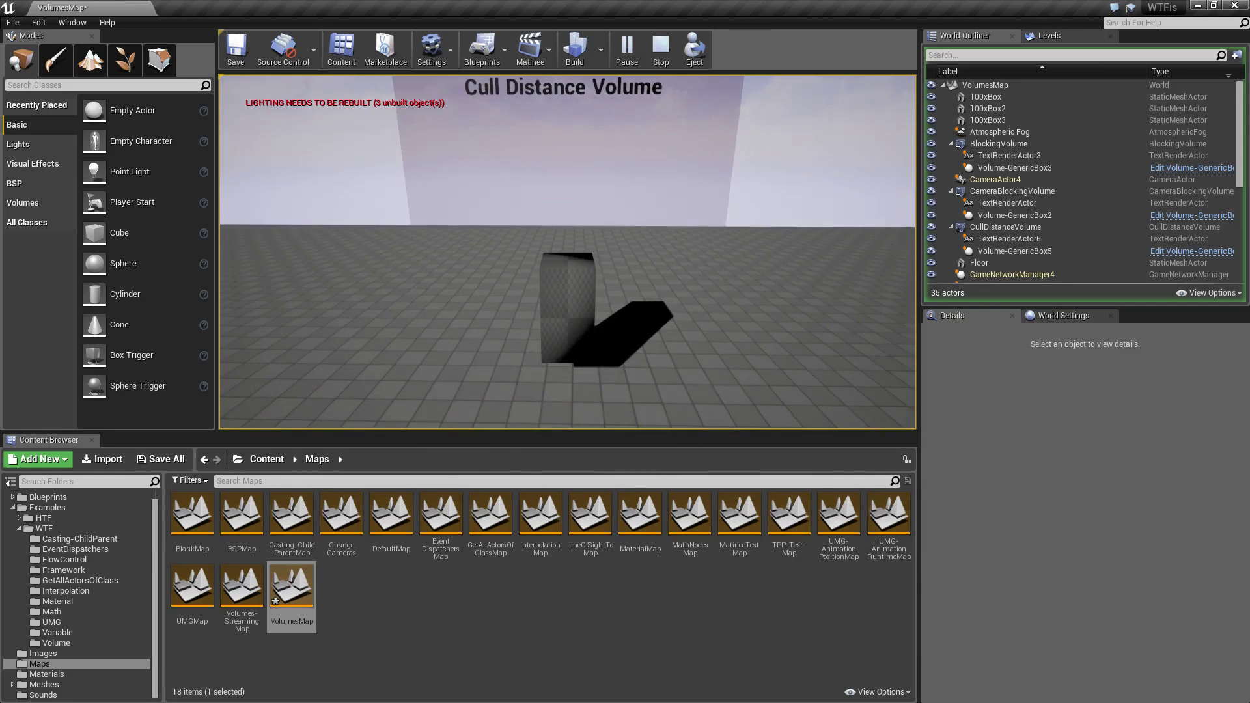
key("s")
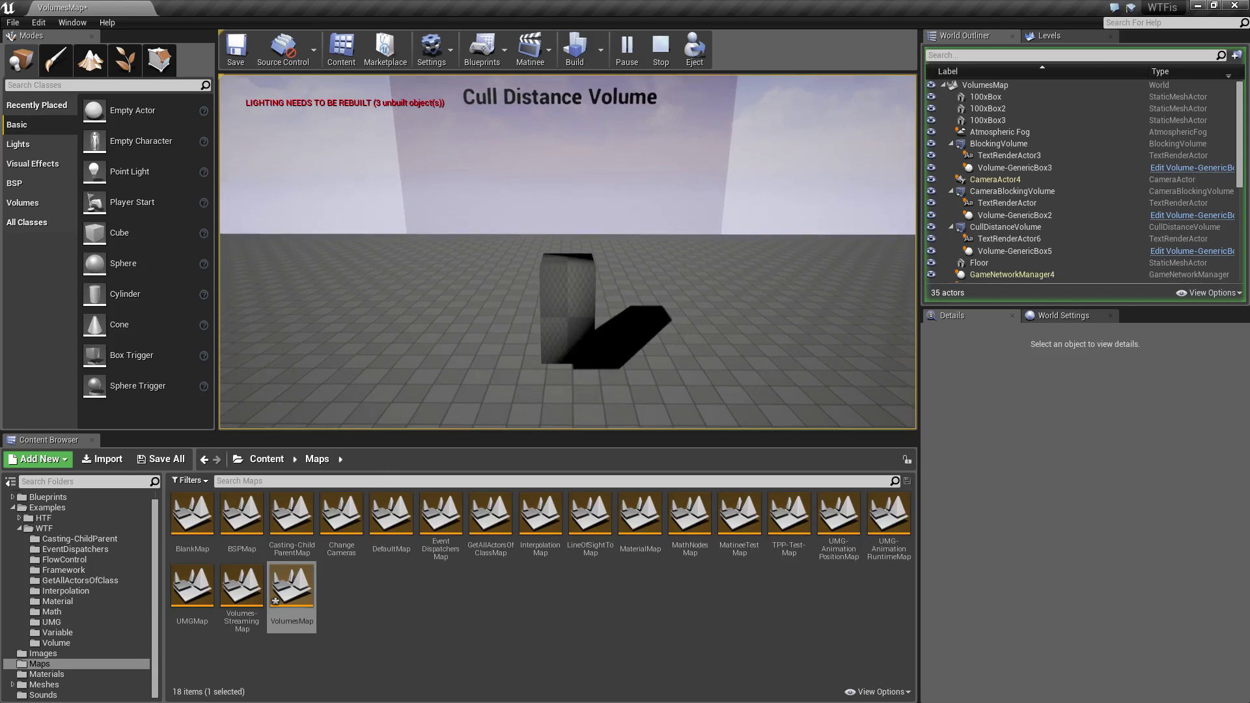
Step: Approach and back away from all three boxes to recheck their culling, and end the play-test
key("w")
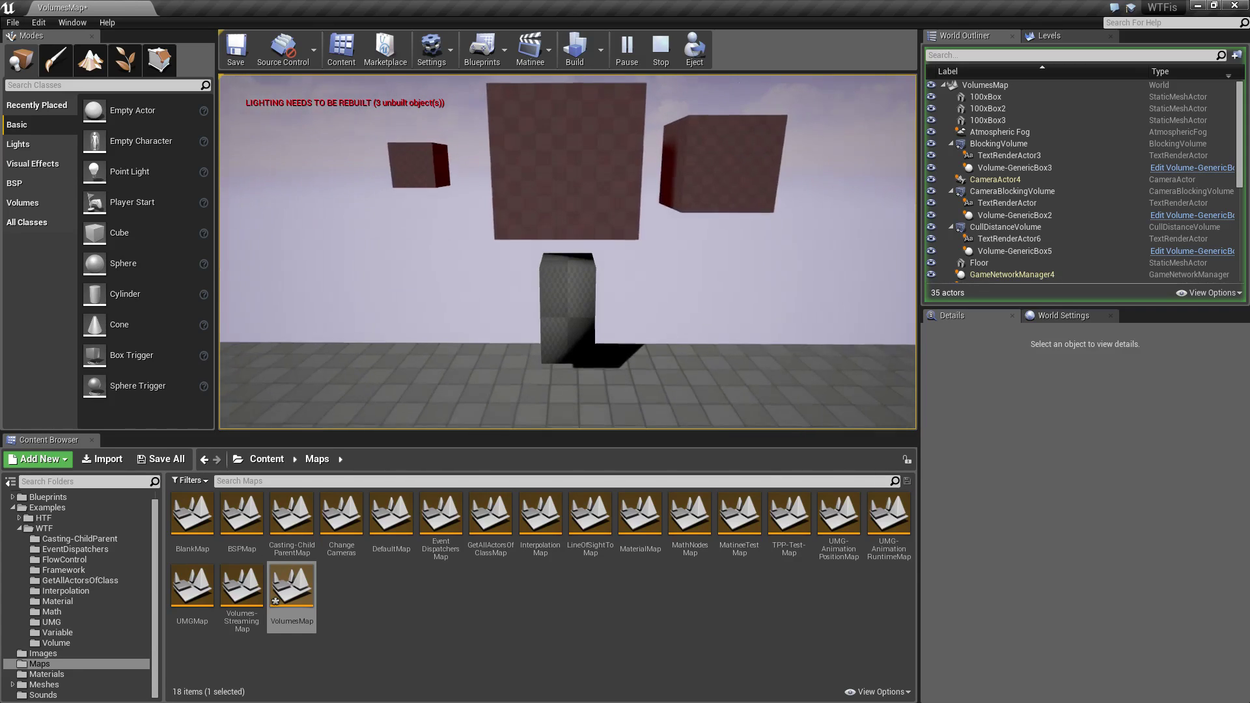
key("s")
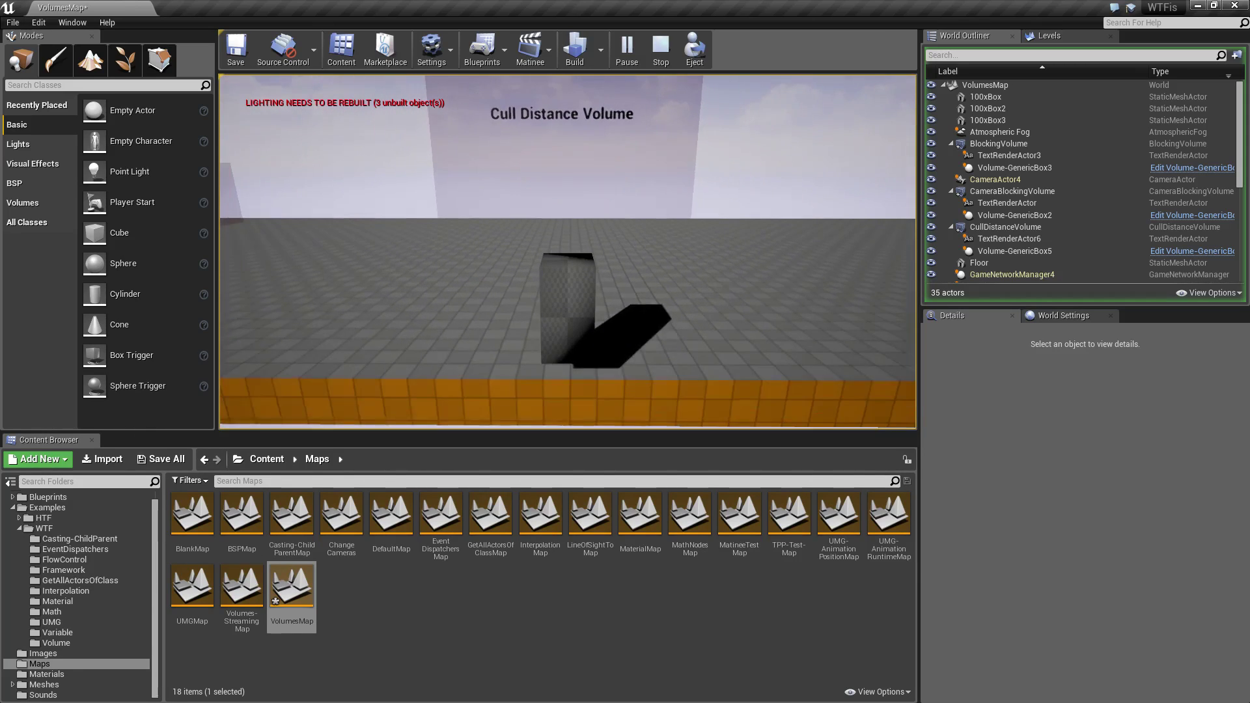
key("w")
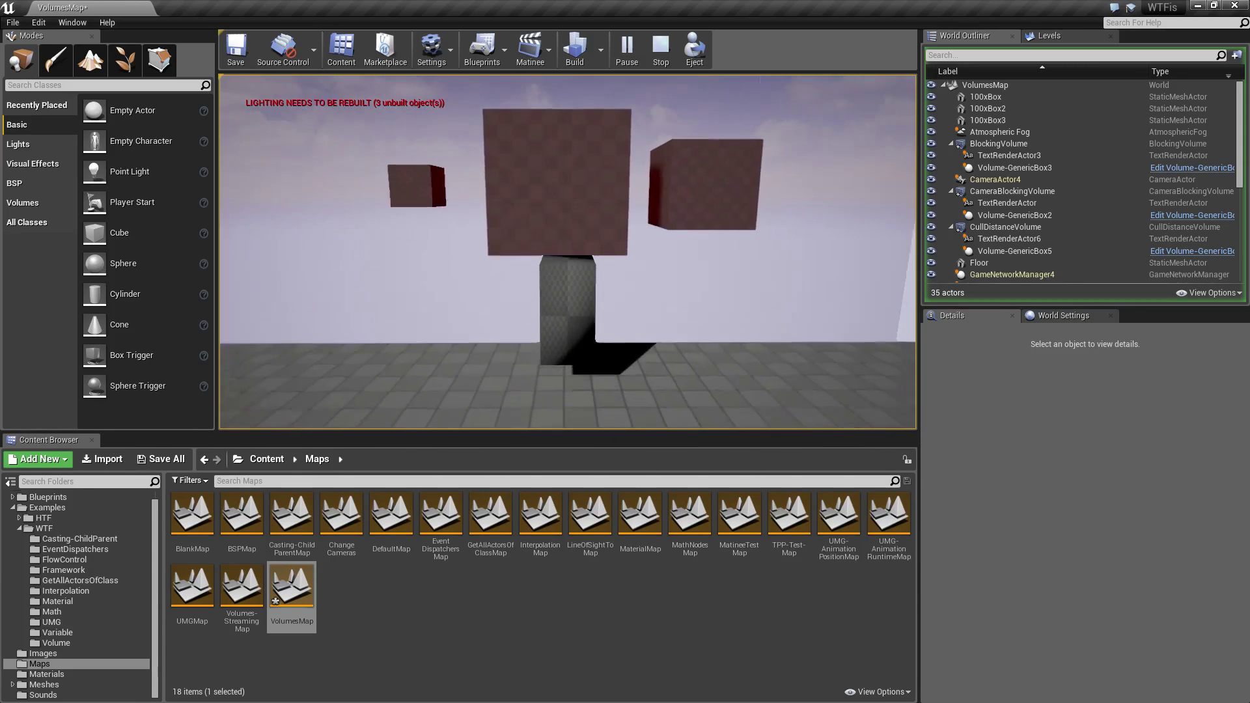
key("s")
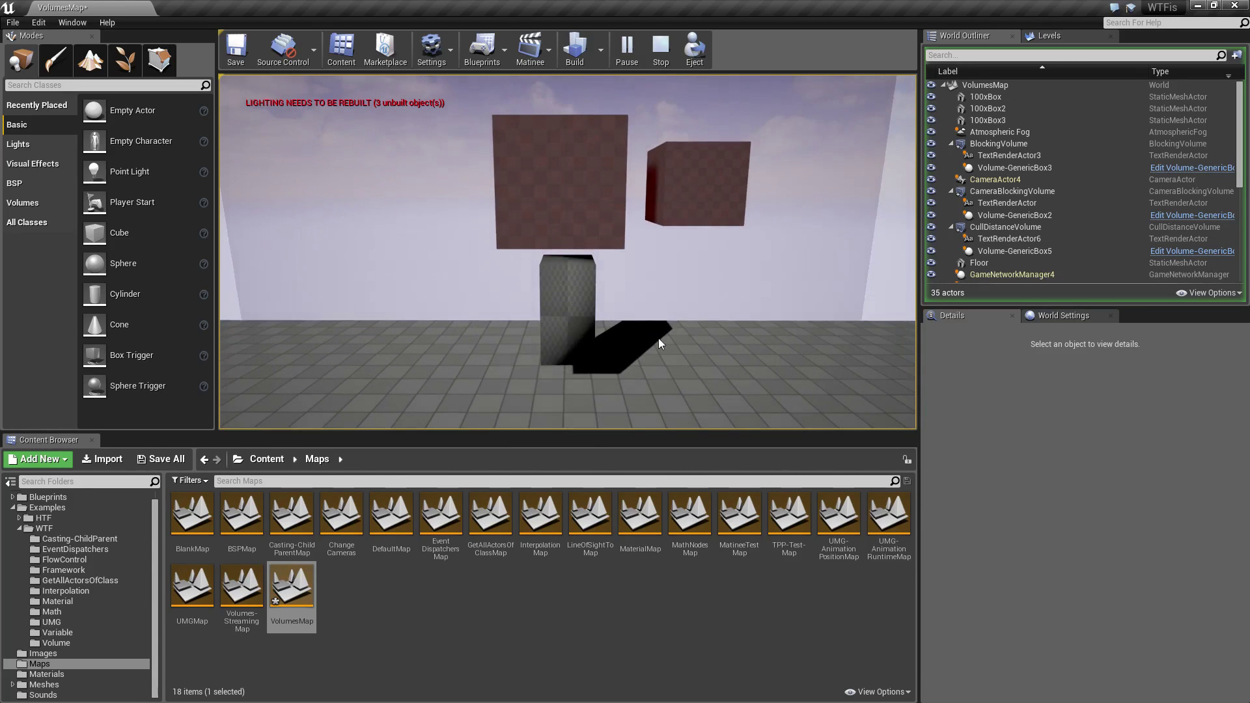
key("Escape")
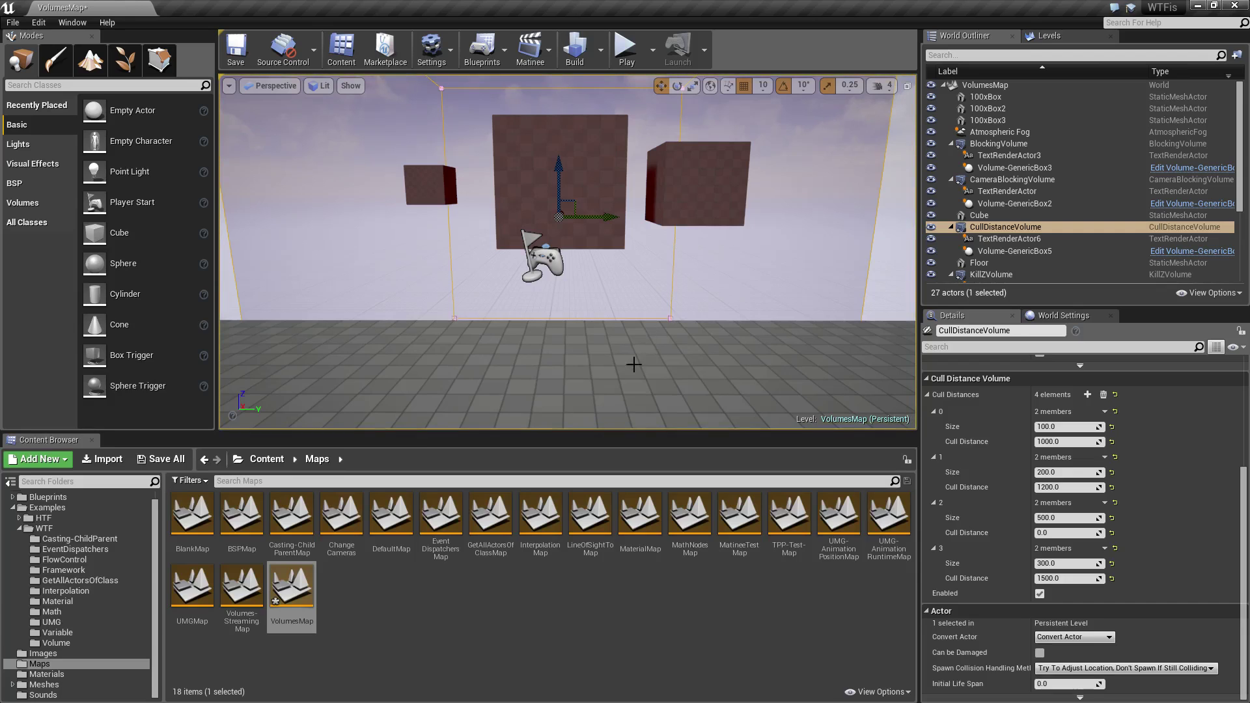